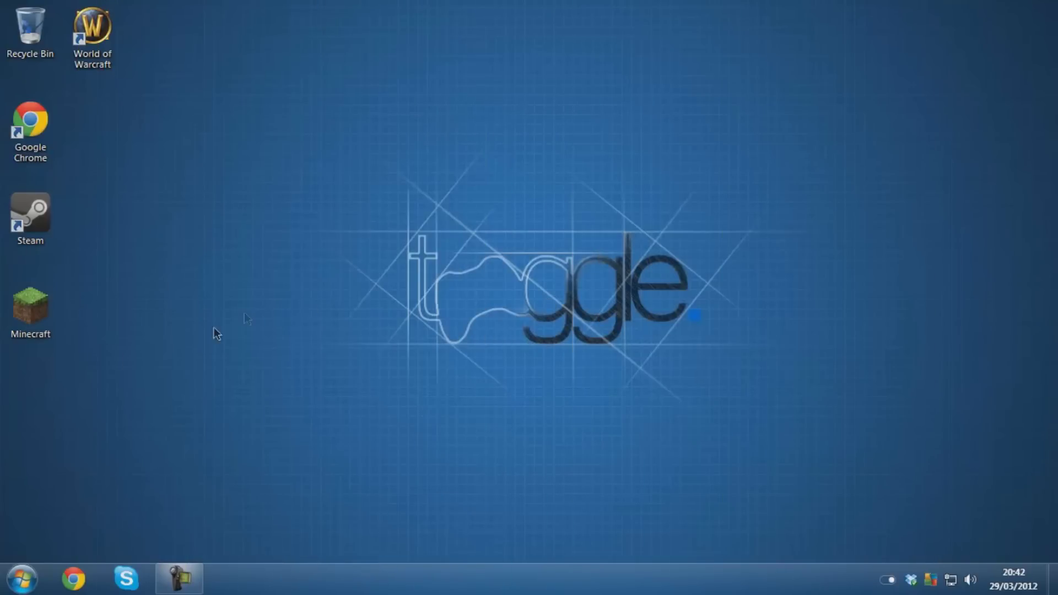
Step: Launch CINEMA 4D R12 from the Windows 7 Start menu to get an empty scene
click(23, 577)
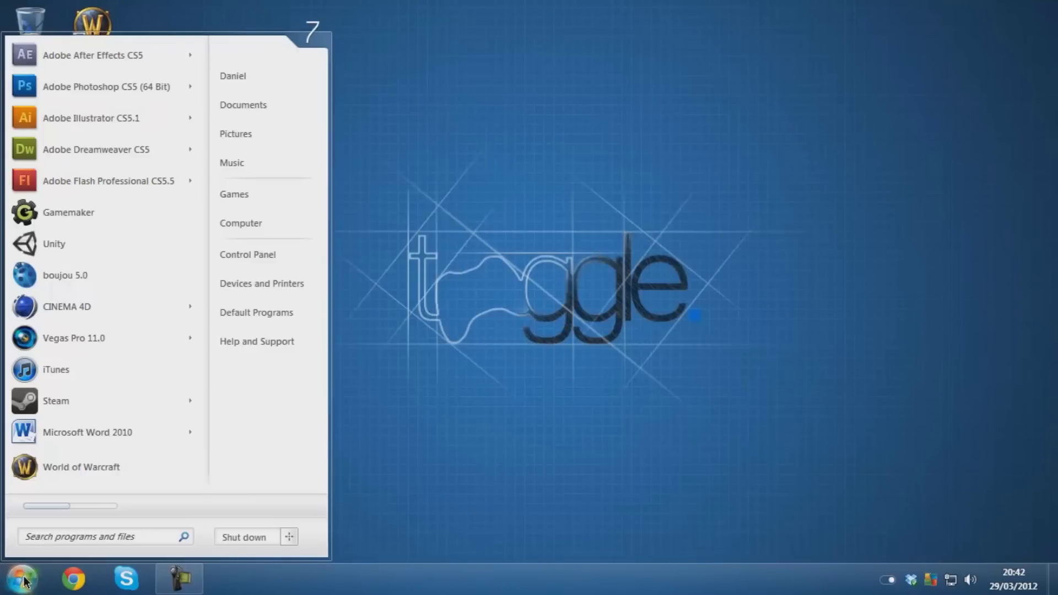
click(23, 580)
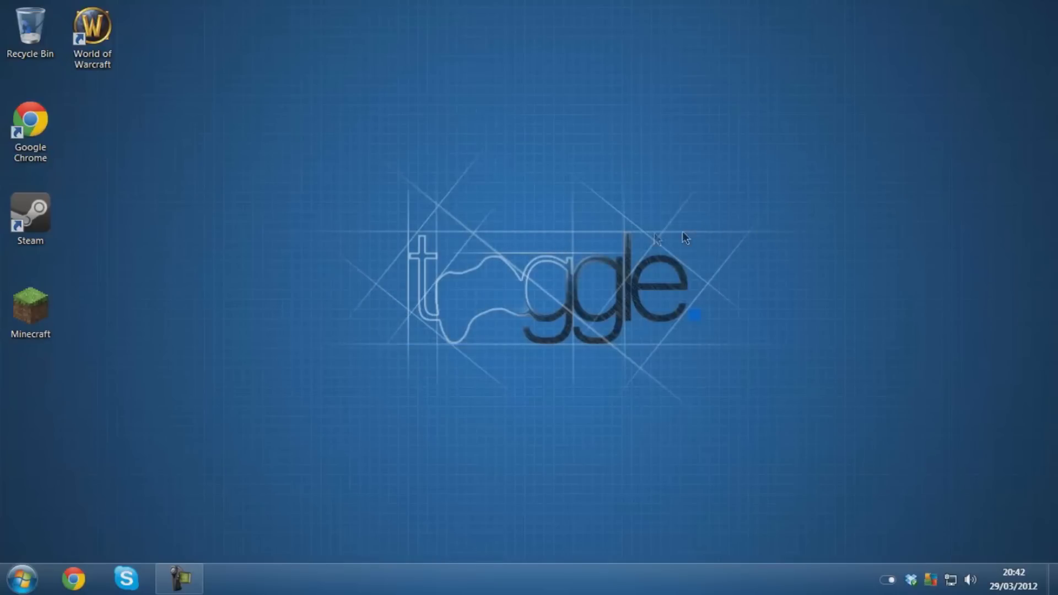
click(21, 589)
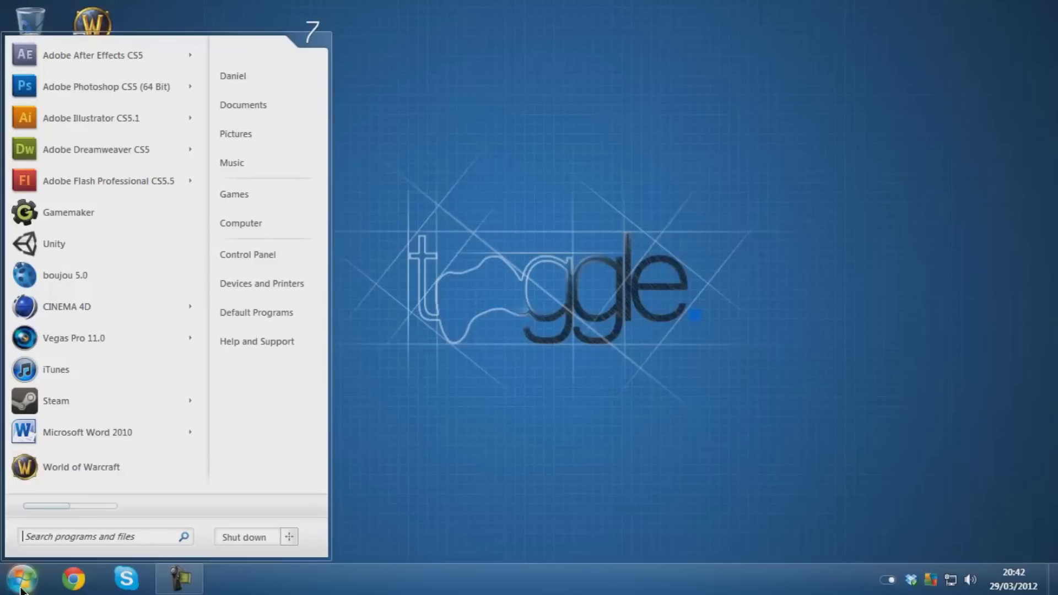
click(67, 319)
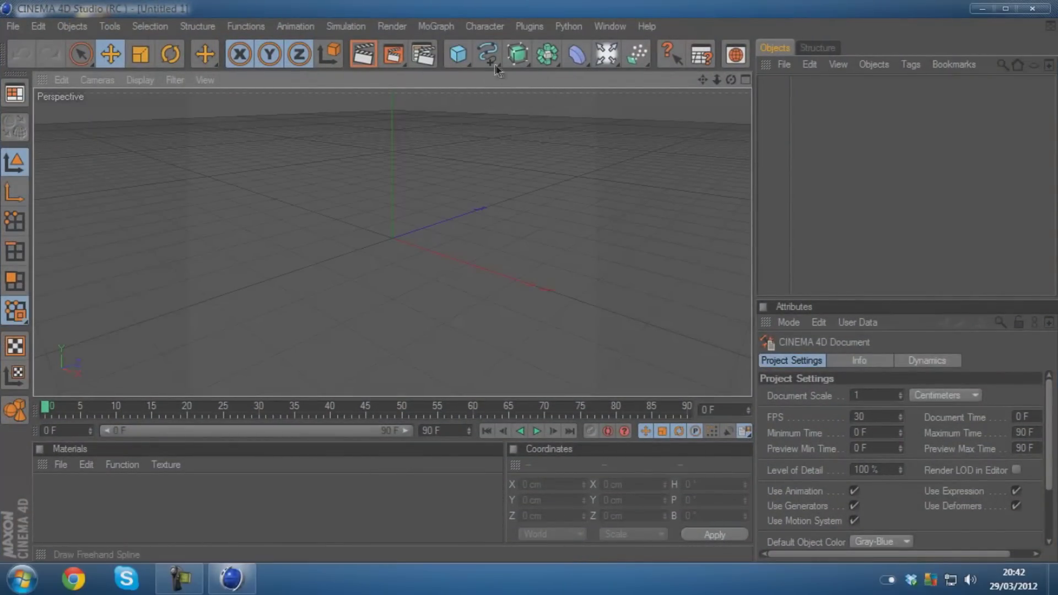
click(458, 62)
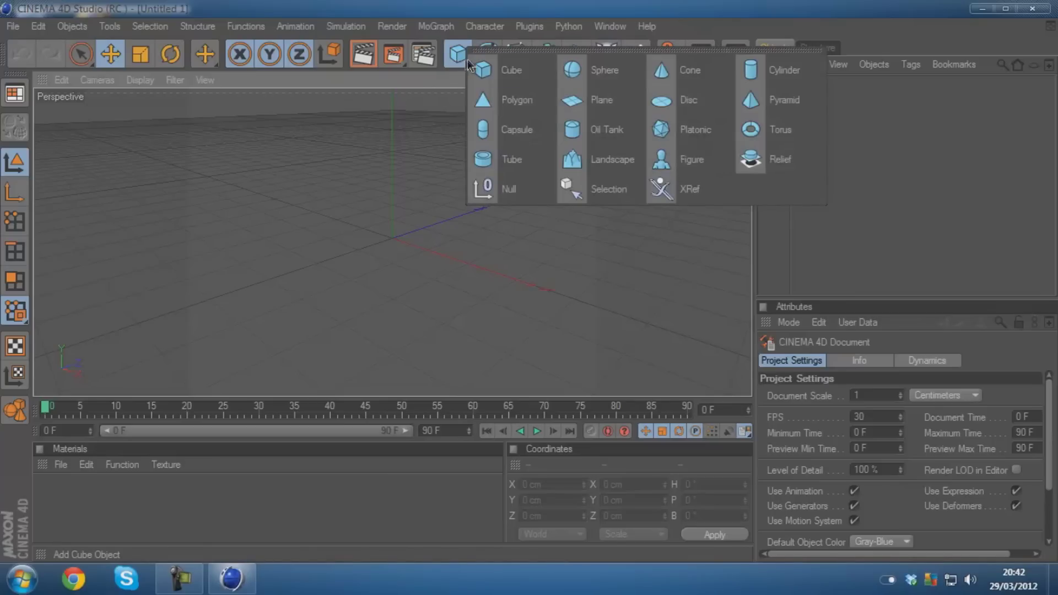
Step: Add a Platonic icosahedron and lift it to Y 157.429 cm above the grid
click(677, 130)
drag(438, 253, 468, 265)
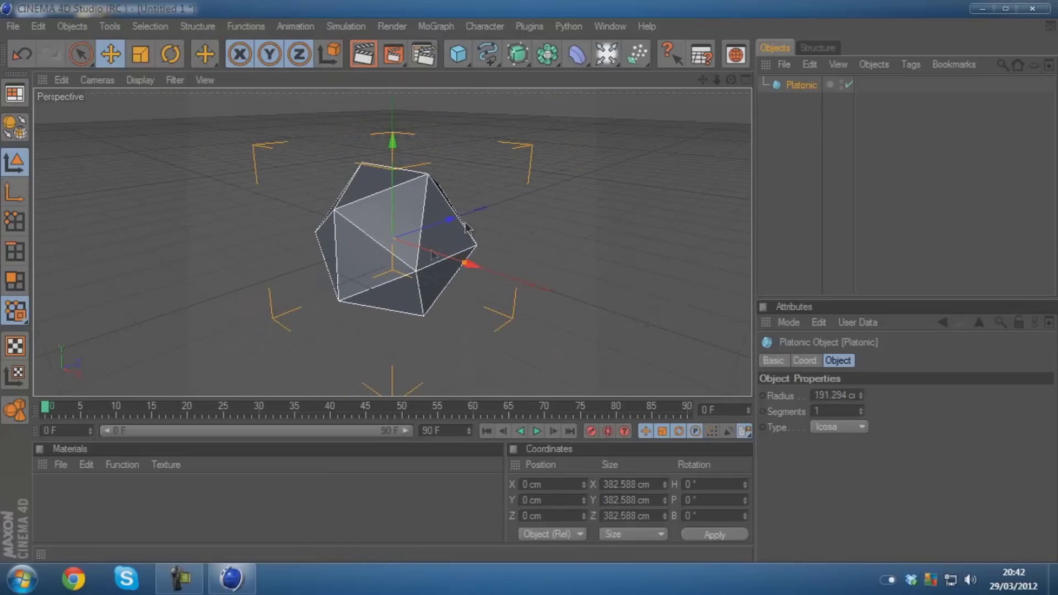
drag(710, 81, 531, 283)
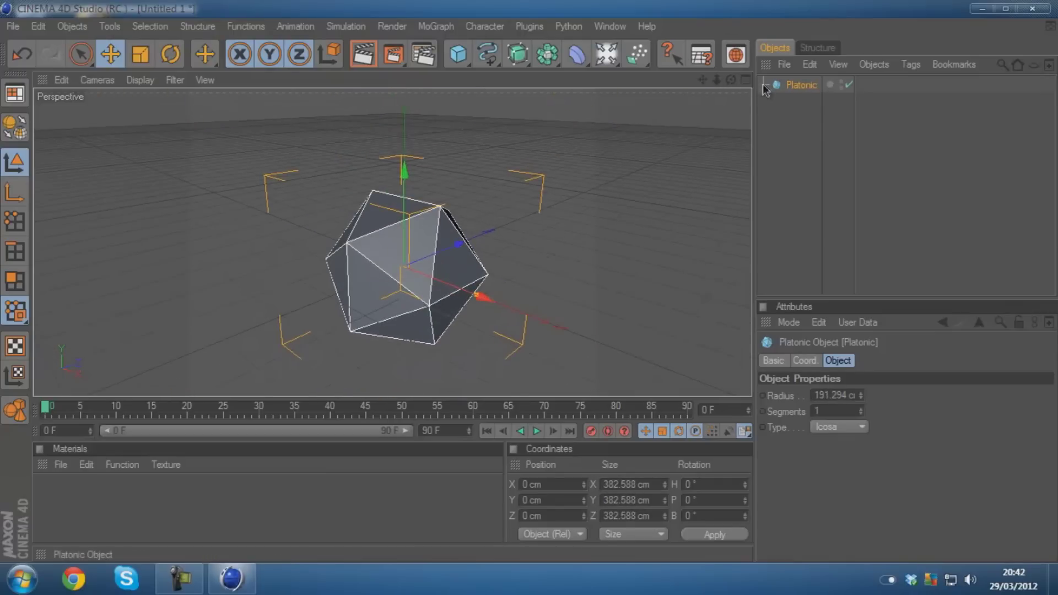
drag(730, 84, 524, 285)
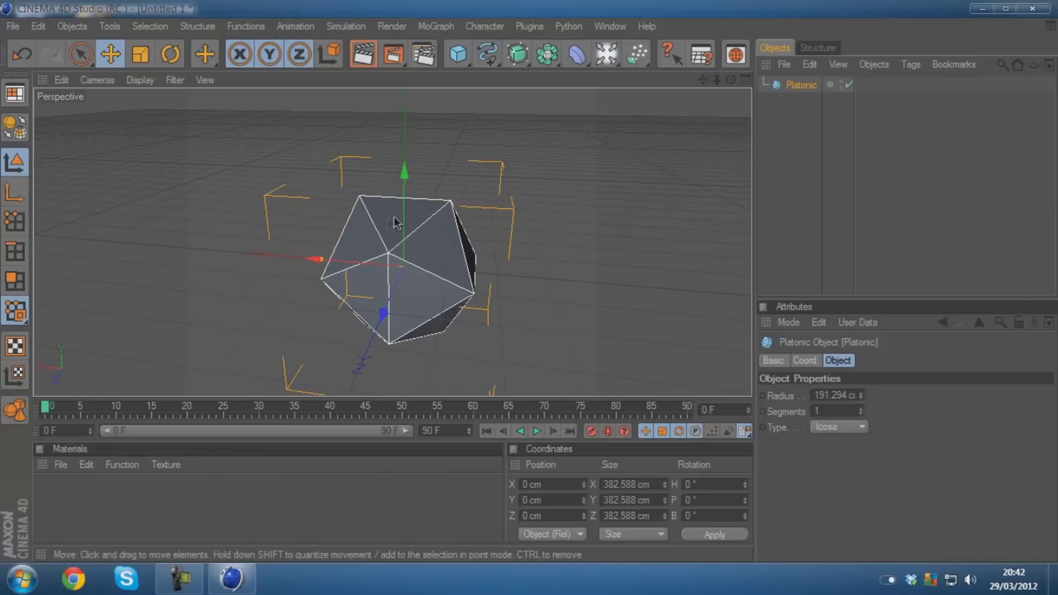
drag(394, 223, 532, 286)
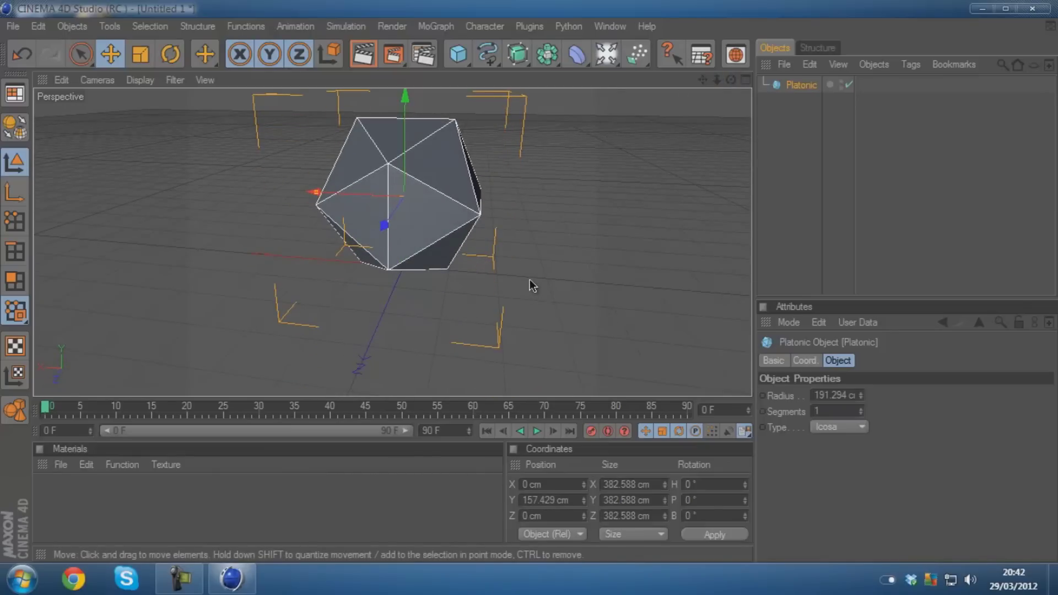
drag(731, 81, 528, 282)
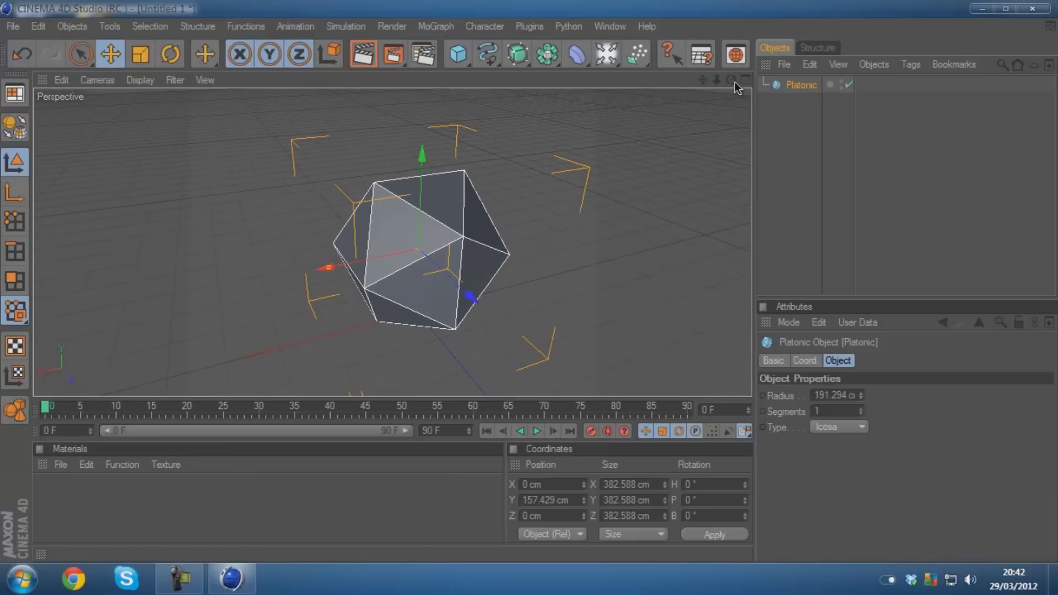
drag(731, 80, 531, 281)
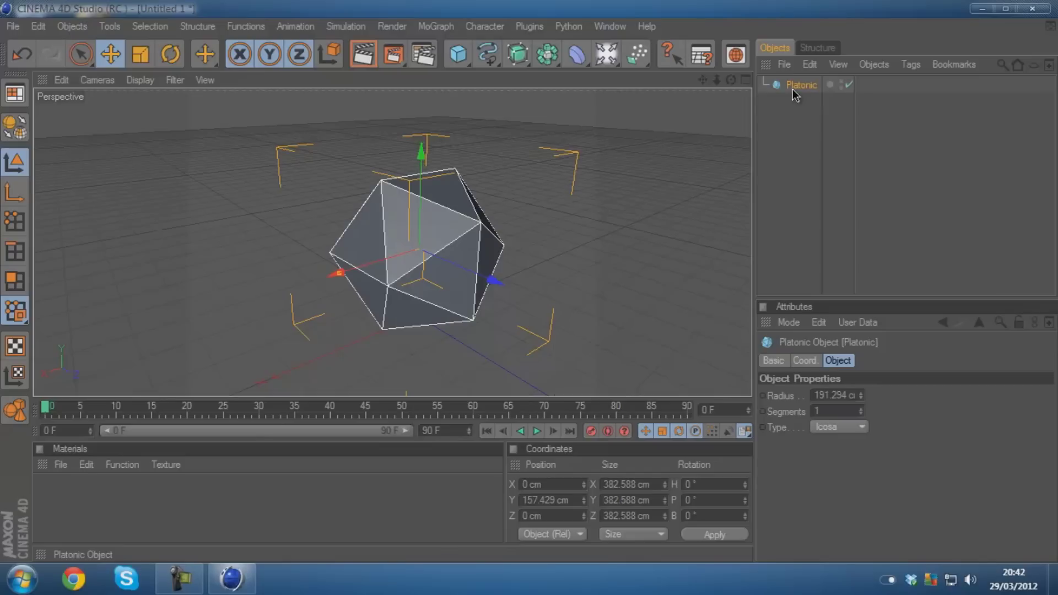
Step: Add a Plane primitive and raise it above the icosahedron
click(458, 54)
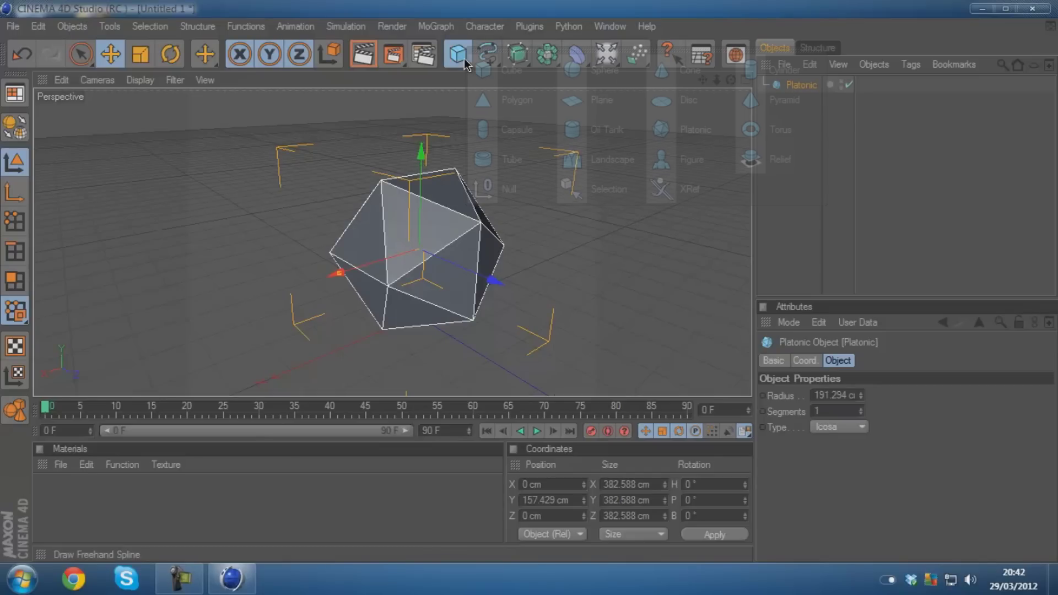
click(573, 100)
drag(429, 265, 423, 155)
drag(731, 80, 528, 283)
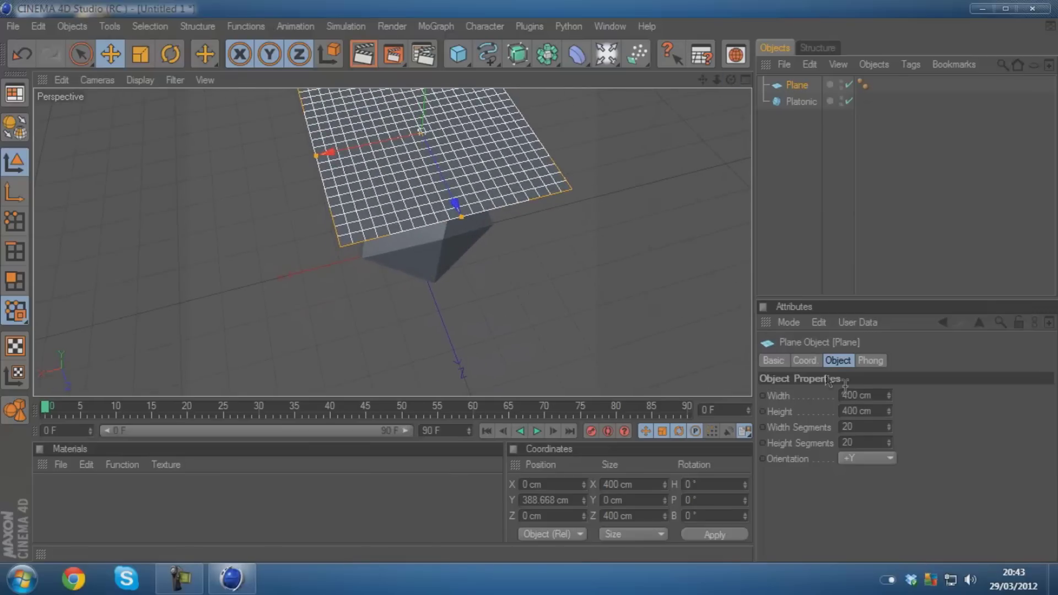
Step: Set the plane's Width and Height to 500 cm
drag(856, 395, 580, 393)
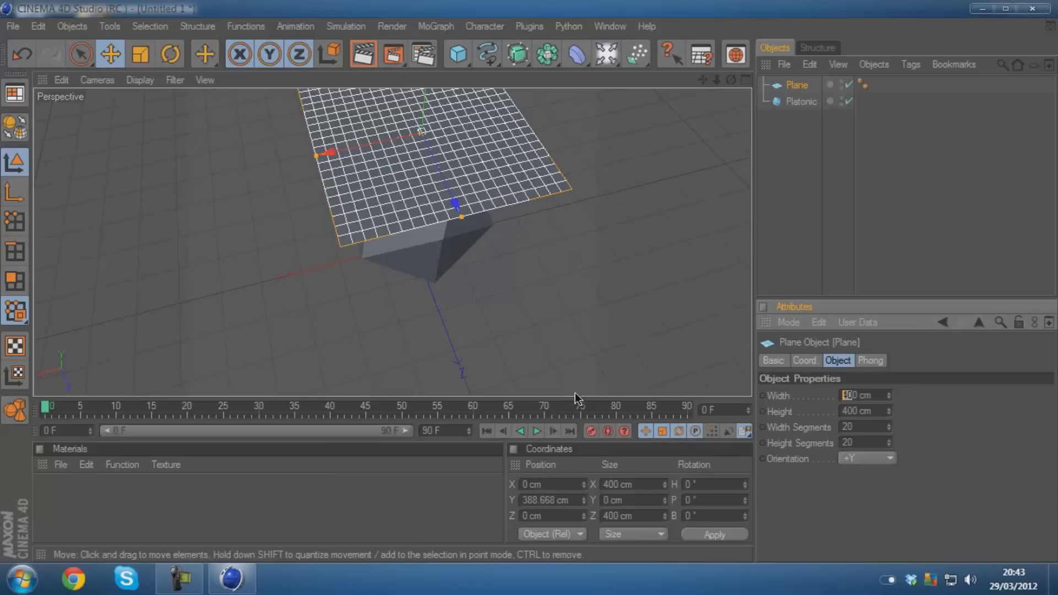
text(5)
key(Return)
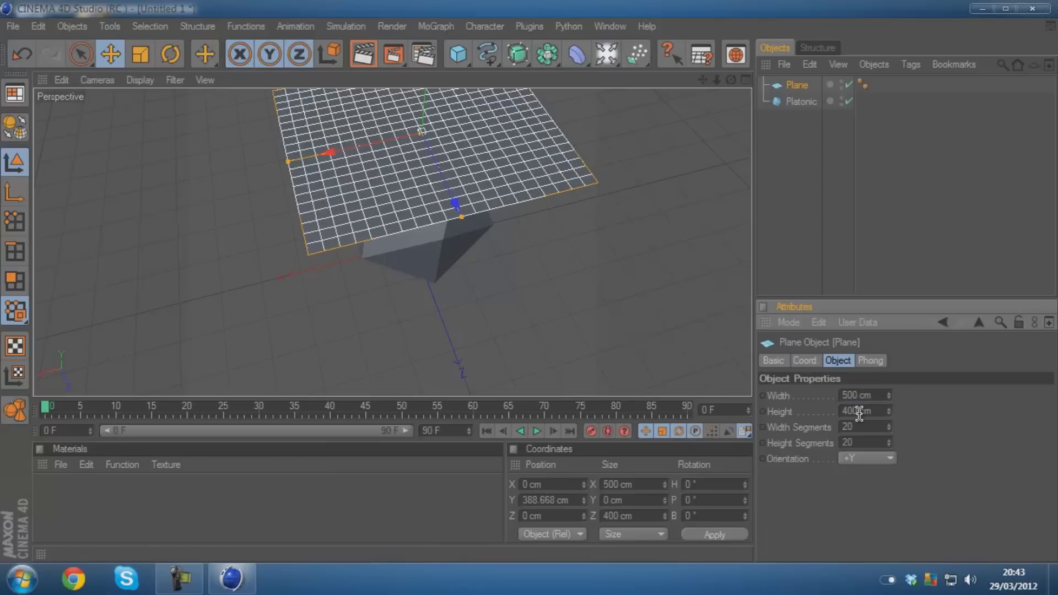
drag(859, 412, 507, 389)
text(500)
key(Return)
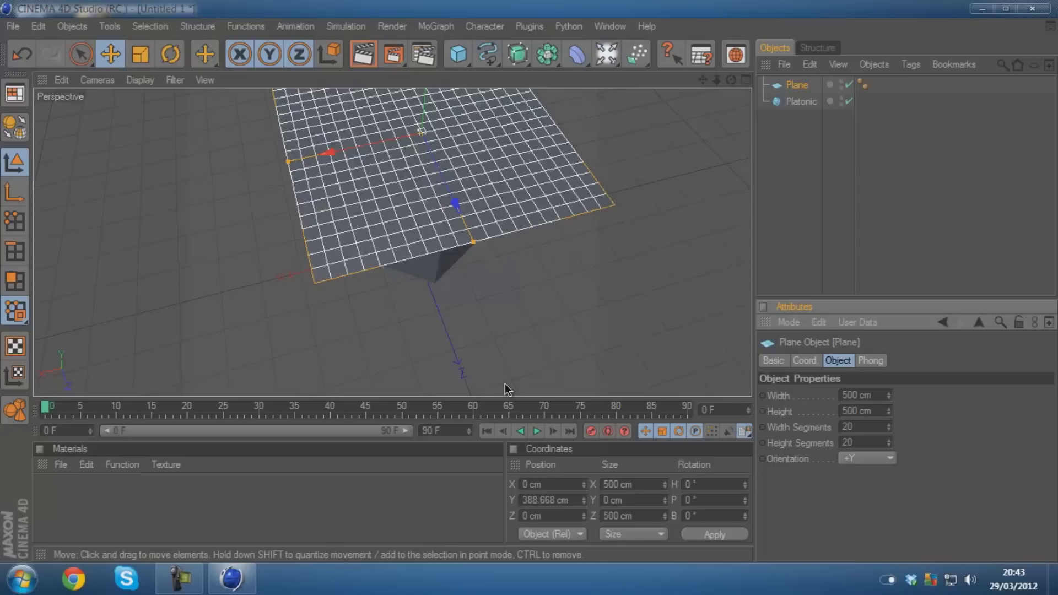
Step: Give the plane 60 width and 60 height segments
click(870, 428)
text(60)
key(Tab)
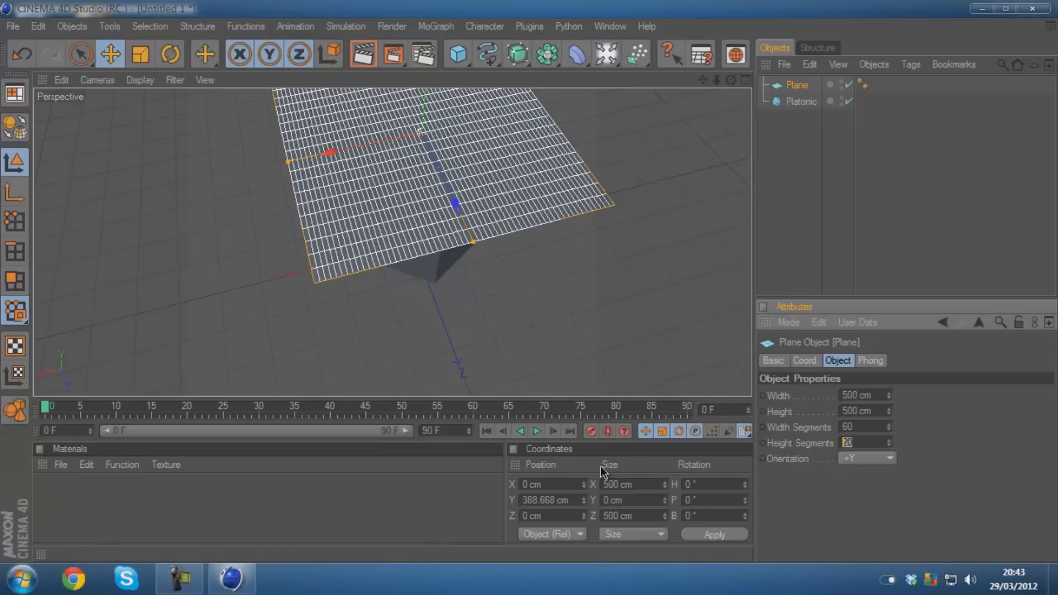
text(60)
key(Return)
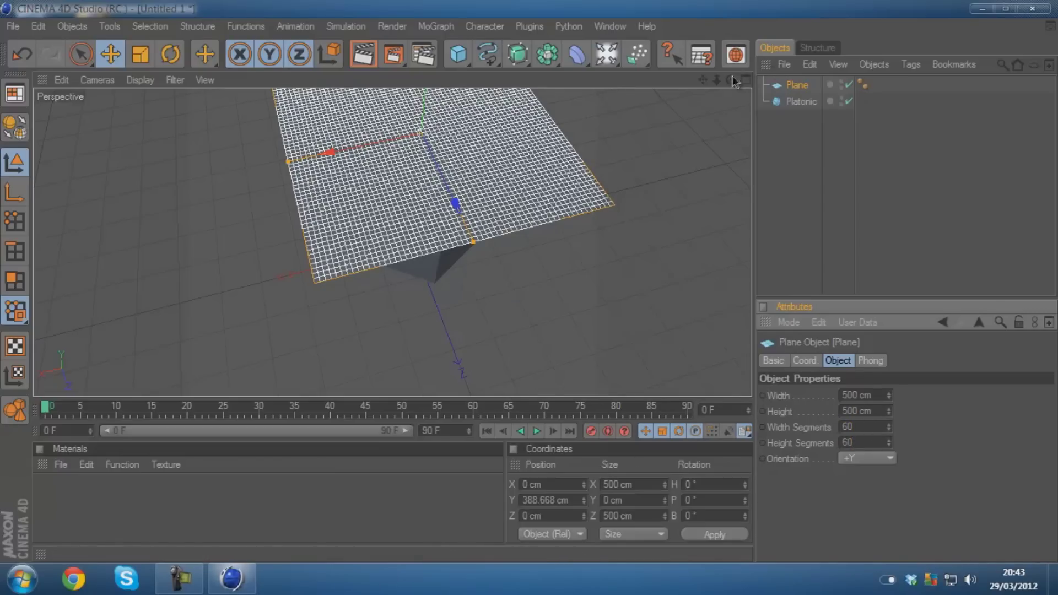
Step: Reduce the plane's segments to 50 by 50
alt+drag(518, 284, 528, 281)
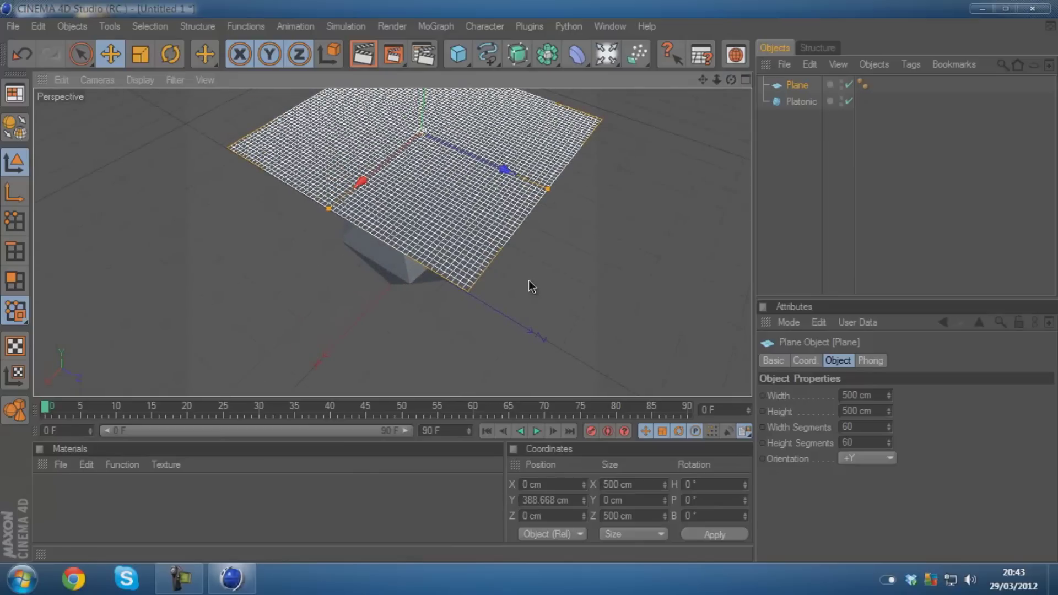
double_click(853, 427)
text(5)
key(Return)
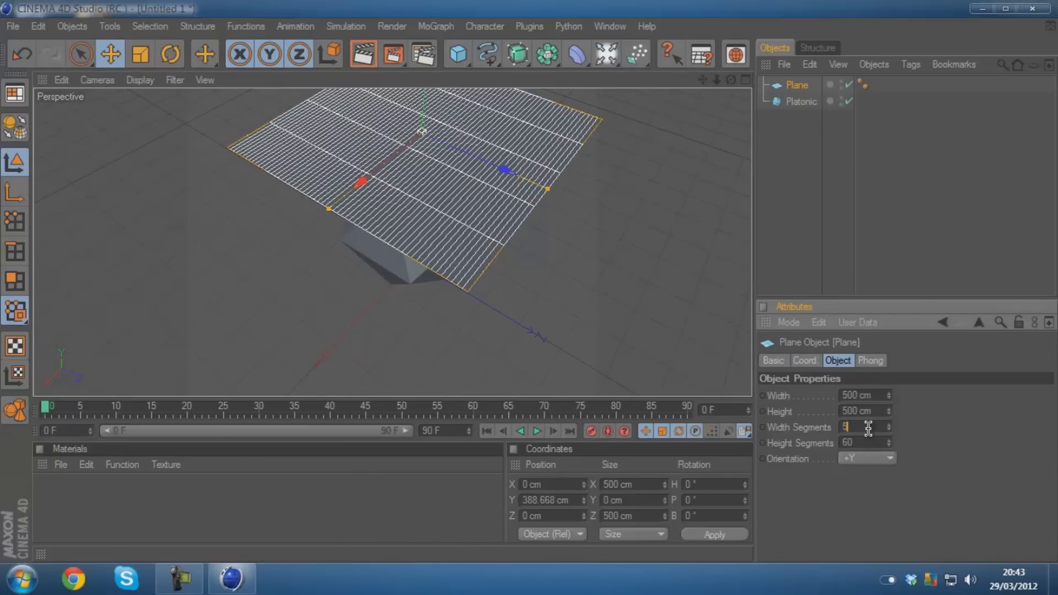
text(0)
key(Tab)
text(50)
key(Return)
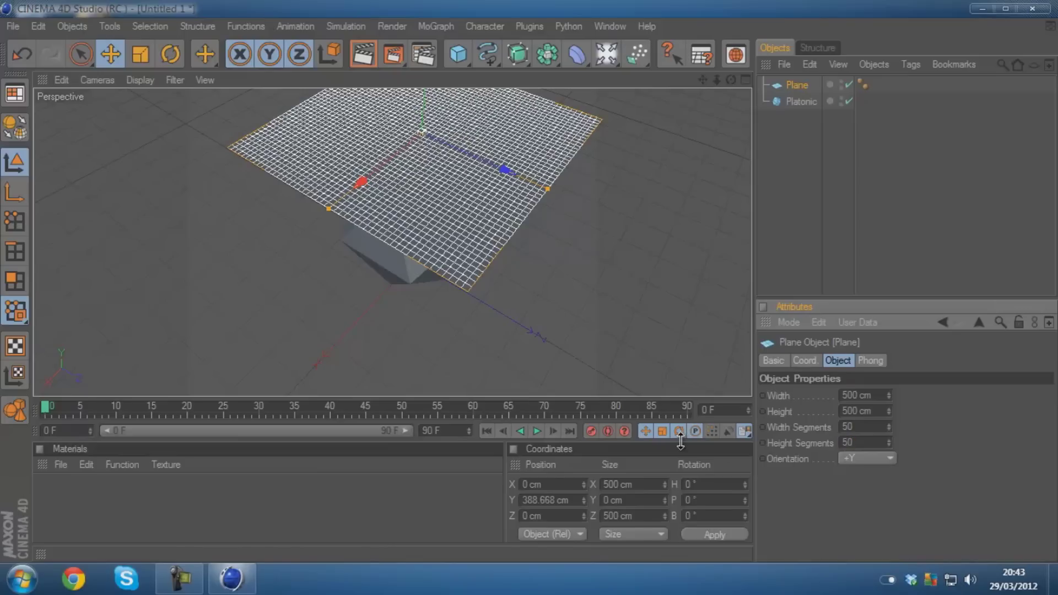
drag(731, 80, 529, 284)
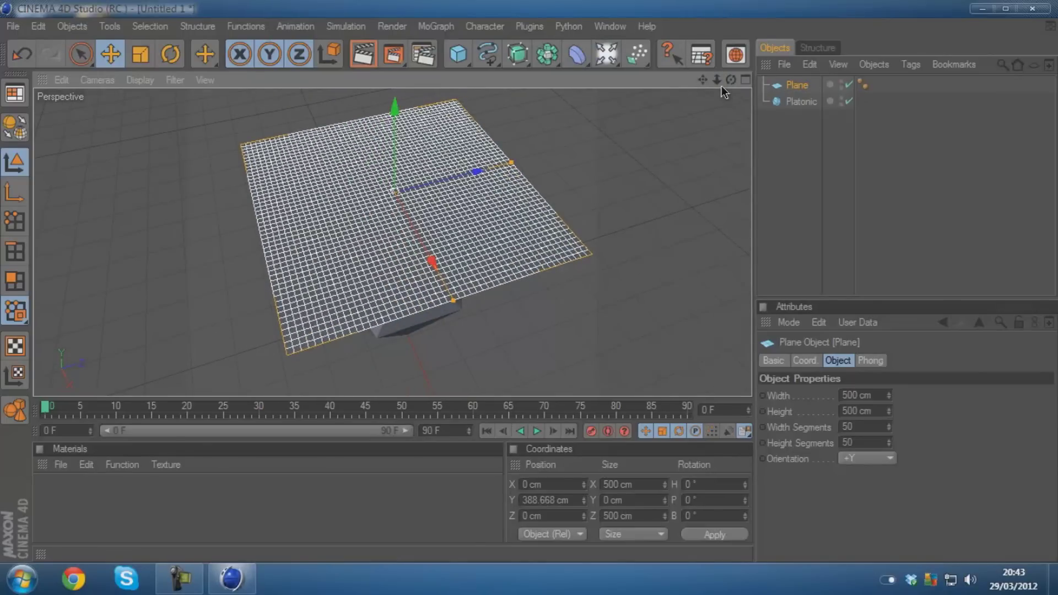
Step: Create a green material (R 84, G 202, B 0) and apply it to the plane
double_click(108, 500)
double_click(46, 496)
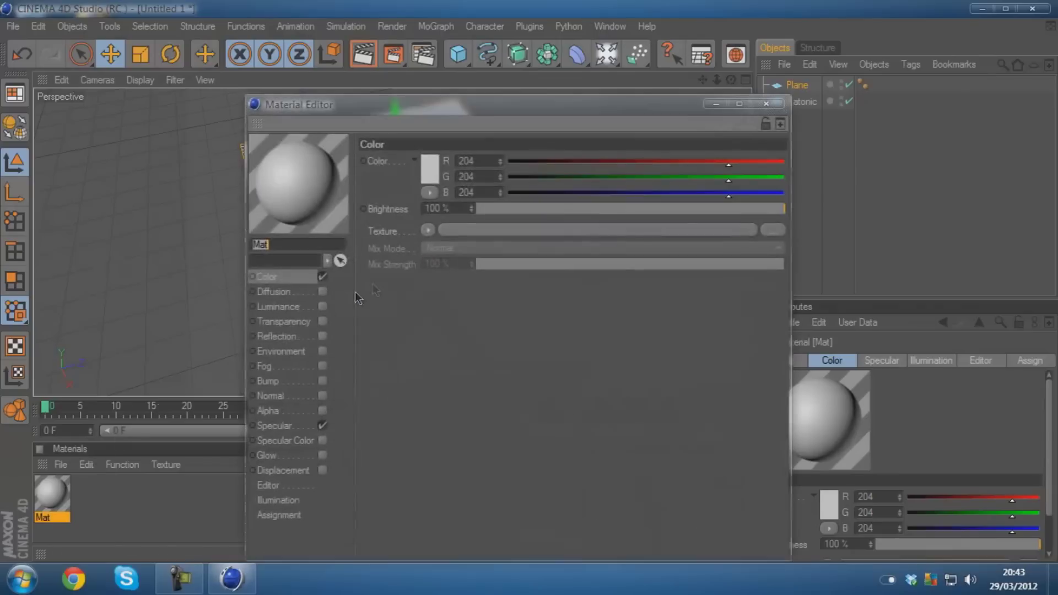
click(438, 181)
mouse_move(425, 112)
mouse_down()
mouse_move(446, 112)
mouse_move(436, 112)
mouse_up()
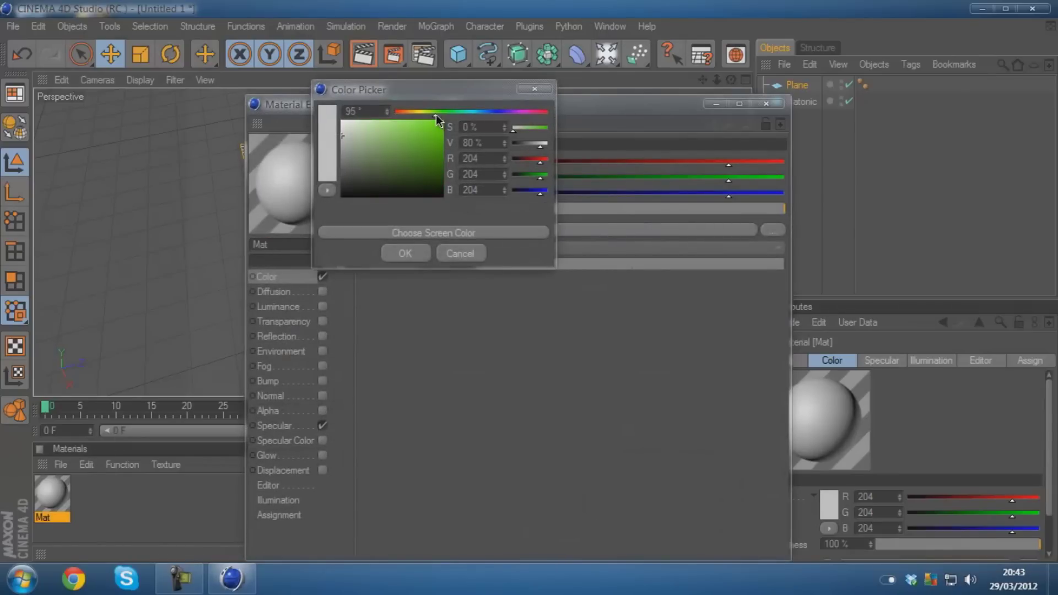
click(438, 147)
drag(437, 147, 444, 137)
click(405, 254)
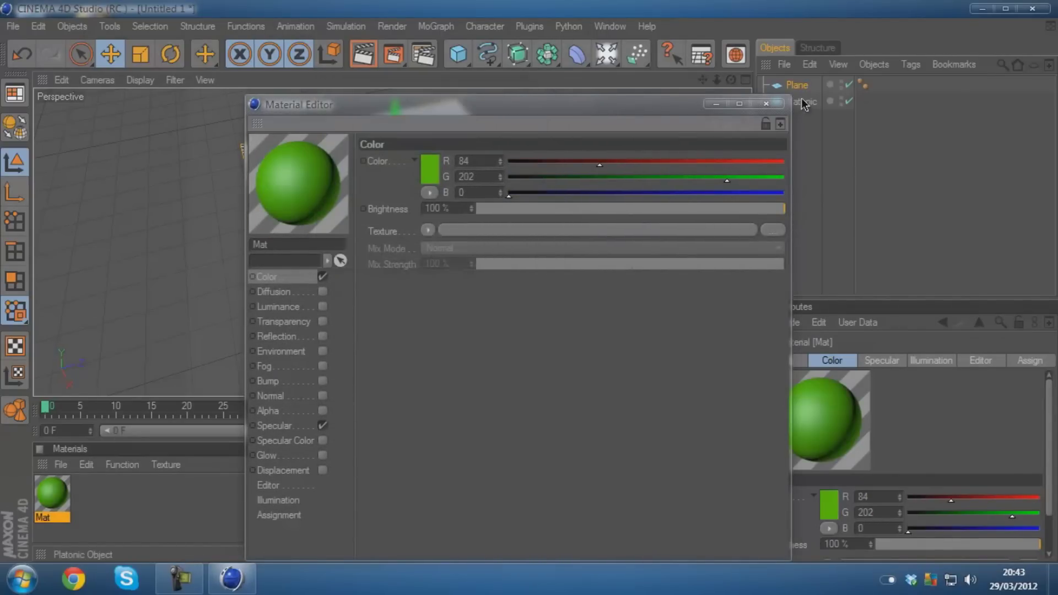
click(776, 103)
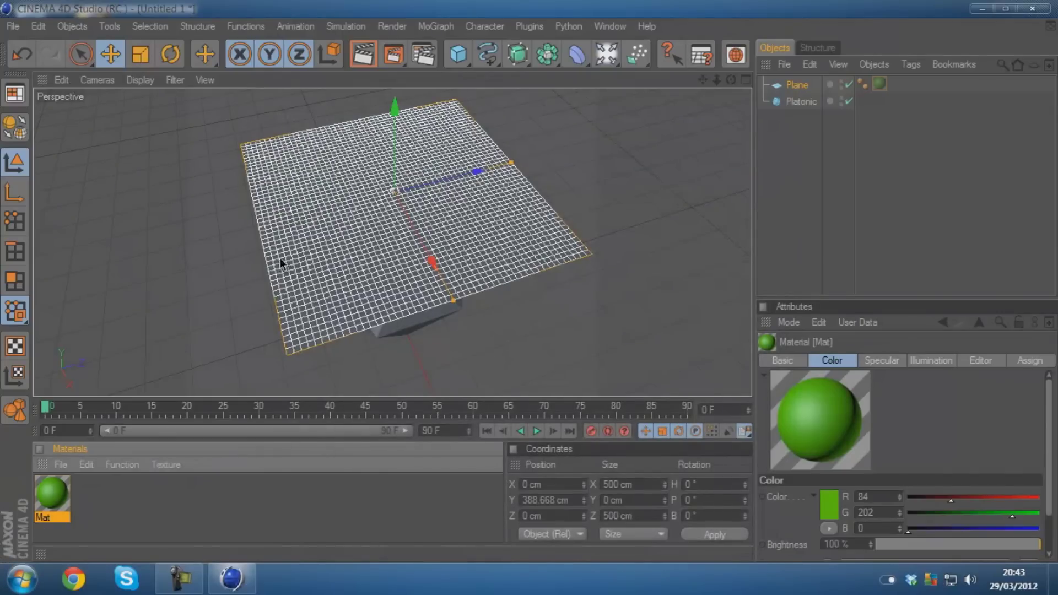
drag(281, 263, 283, 264)
drag(731, 79, 533, 286)
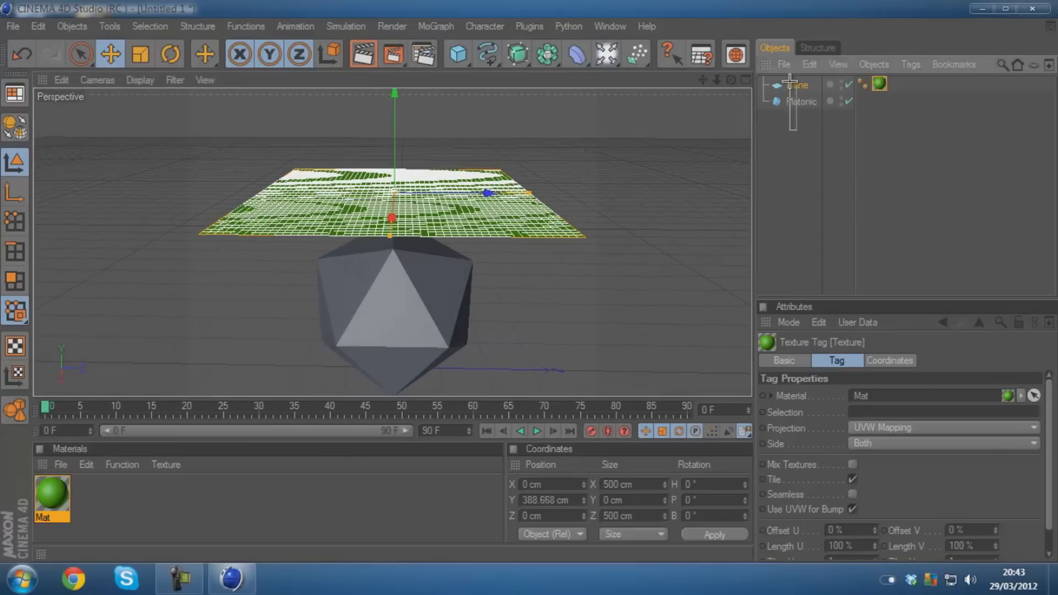
Step: Add the Platonic to the selection alongside the Plane in the Object Manager
shift+click(799, 102)
right_click(792, 100)
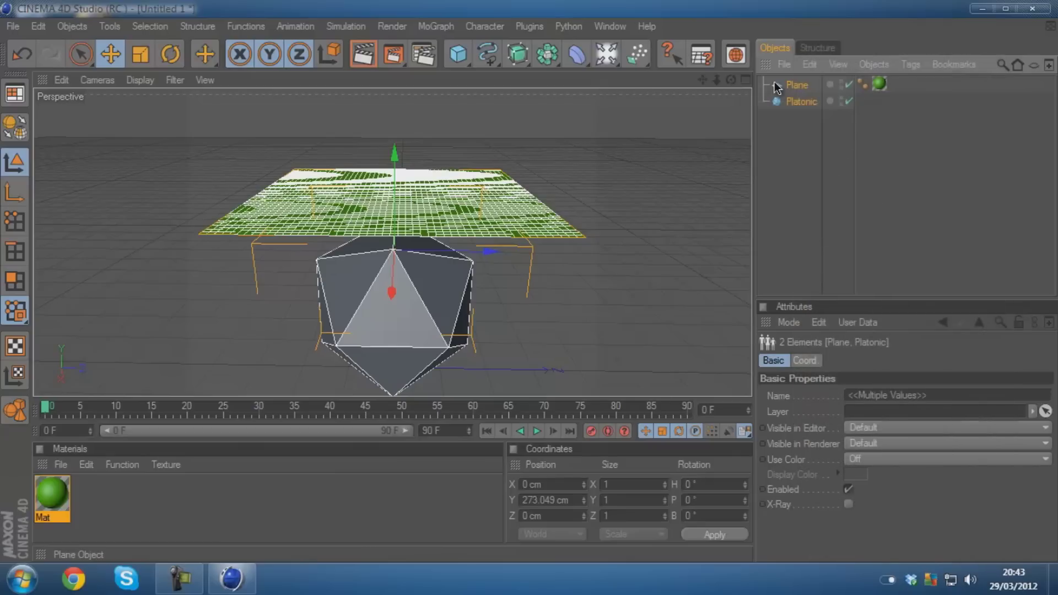
key(Escape)
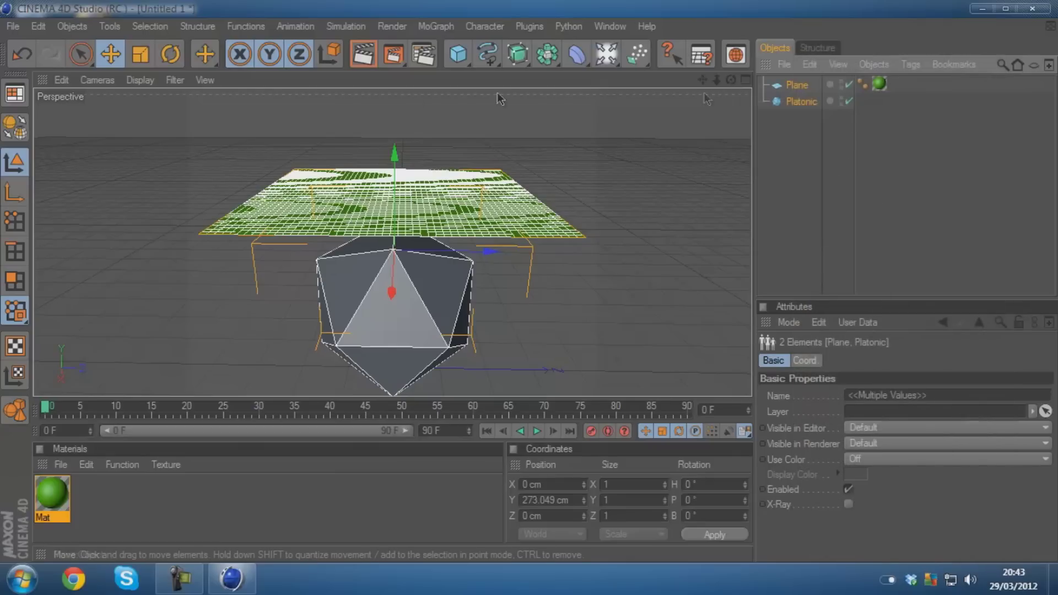
Step: Make the Plane and Platonic editable, then give the Platonic a Cloth Collider tag
click(21, 129)
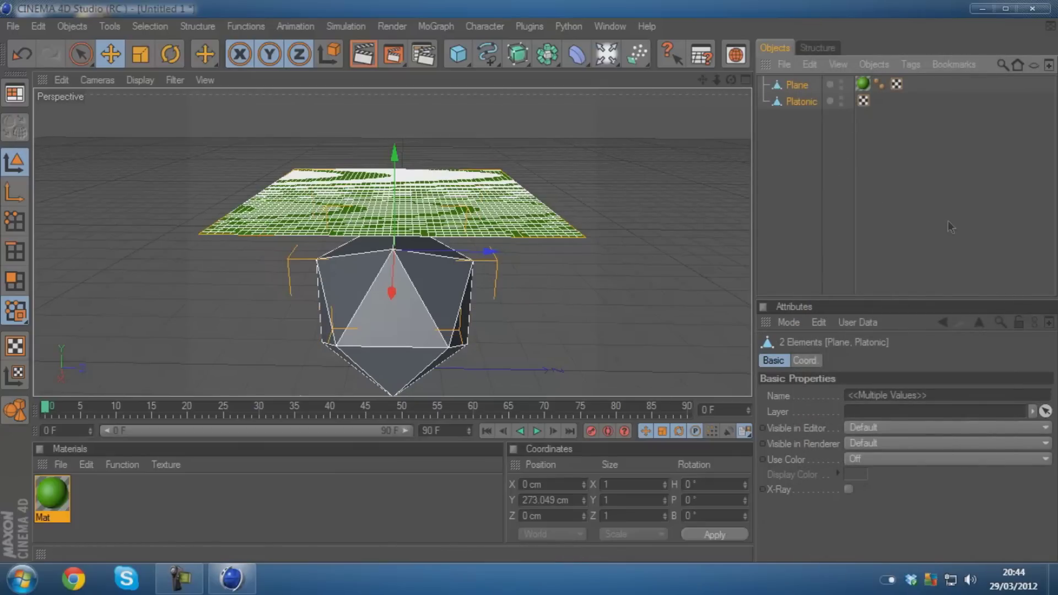
click(806, 123)
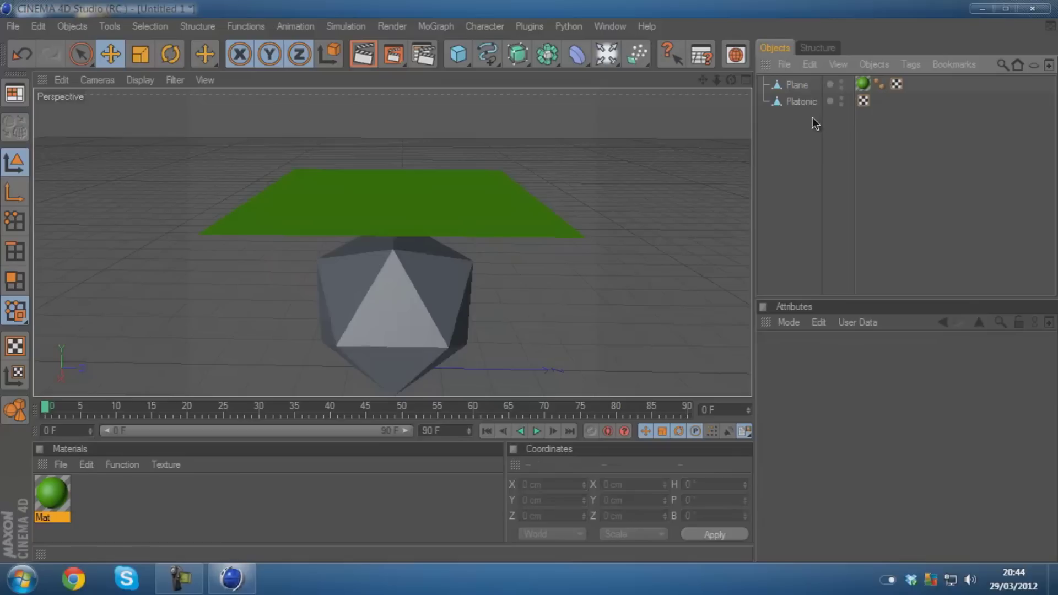
drag(815, 121, 796, 98)
click(798, 139)
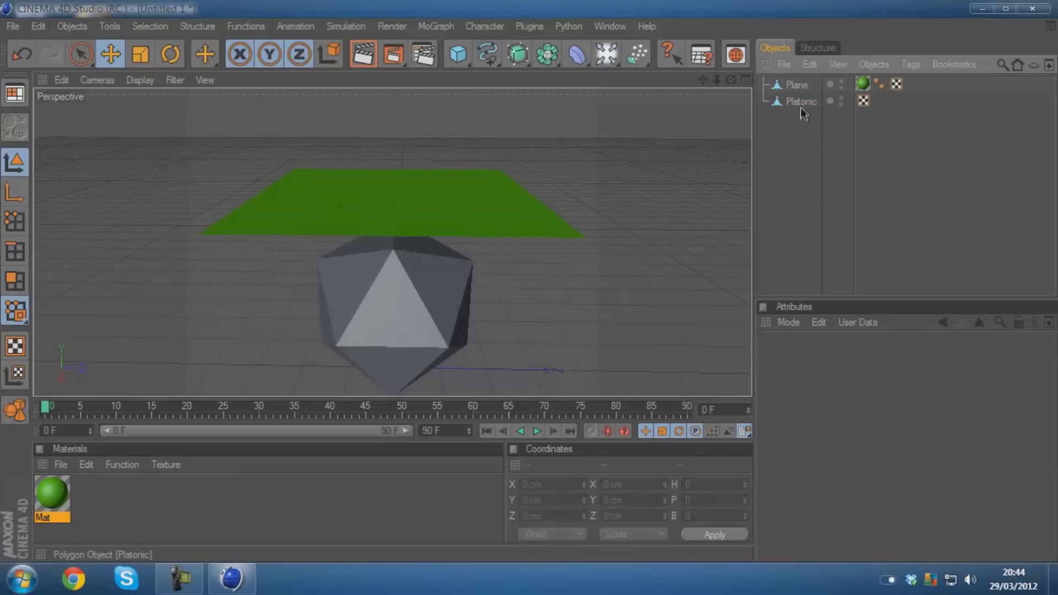
click(801, 104)
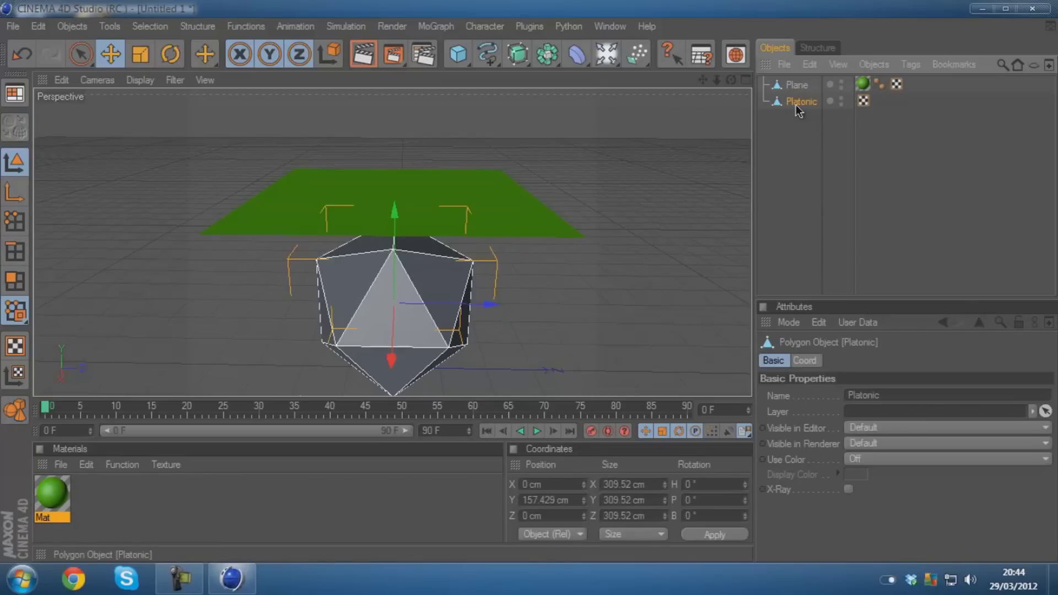
right_click(798, 105)
mouse_move(844, 91)
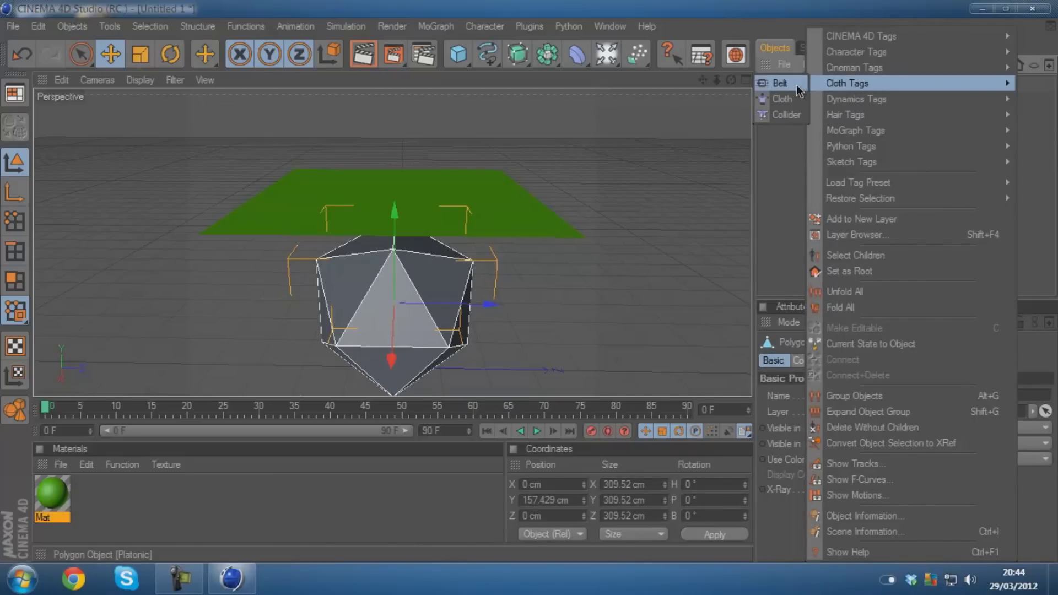
click(780, 117)
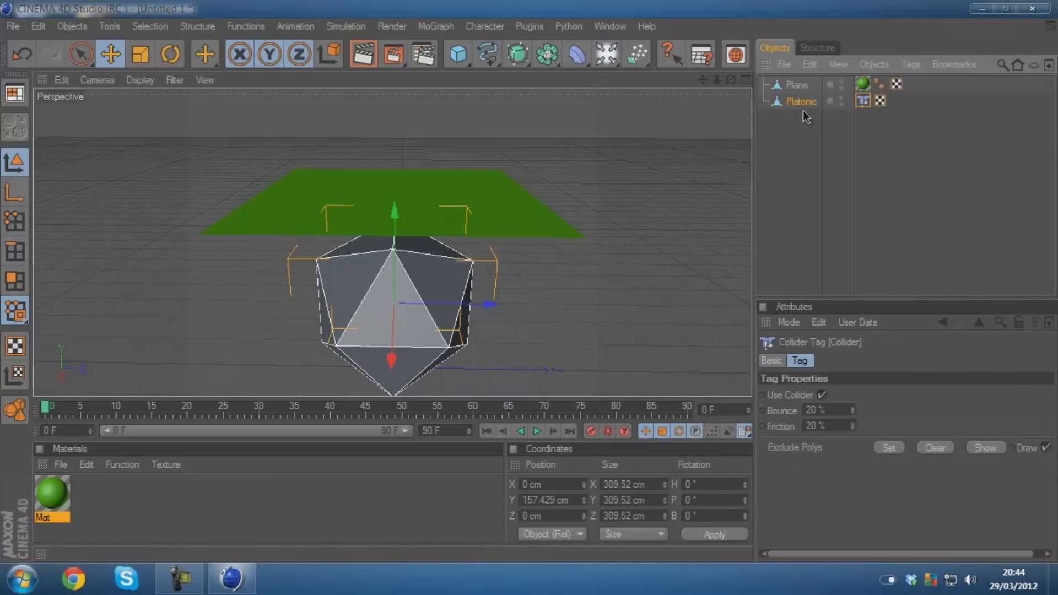
Step: Add a Cloth tag to the Plane
right_click(796, 102)
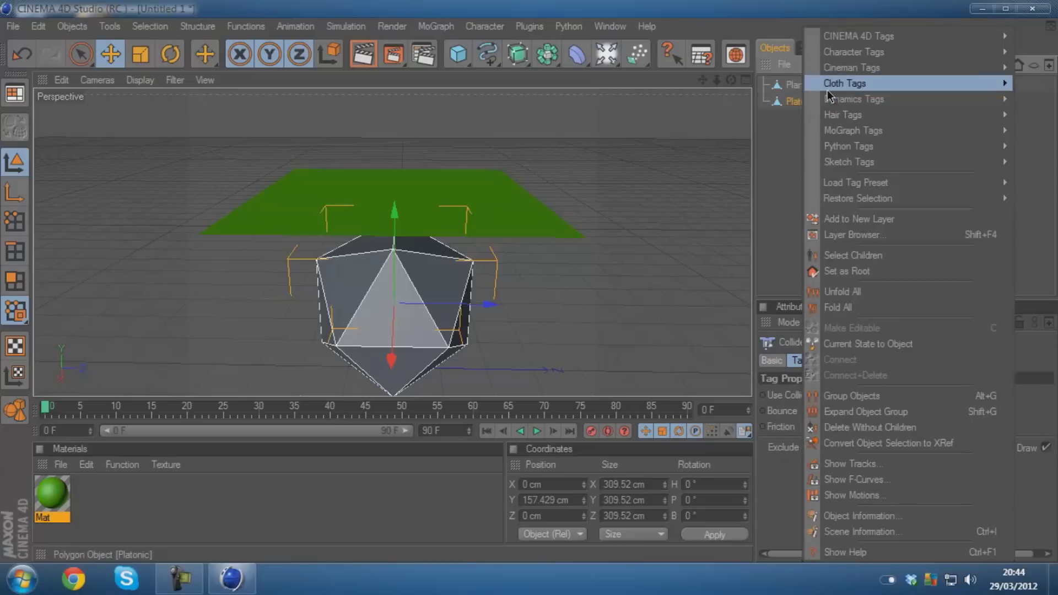
click(797, 119)
click(792, 85)
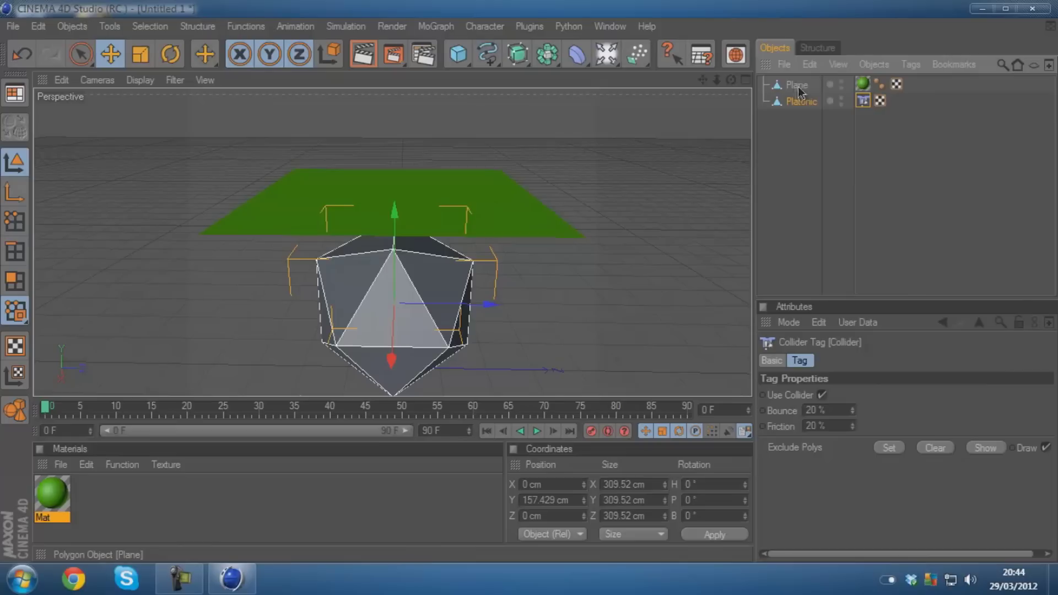
right_click(793, 93)
mouse_move(809, 91)
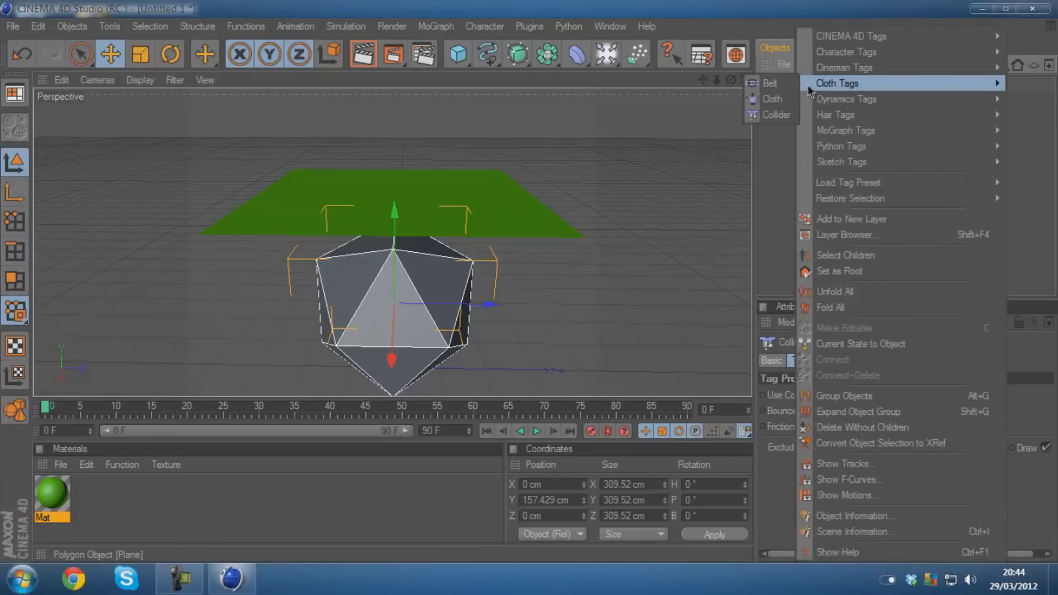
click(773, 99)
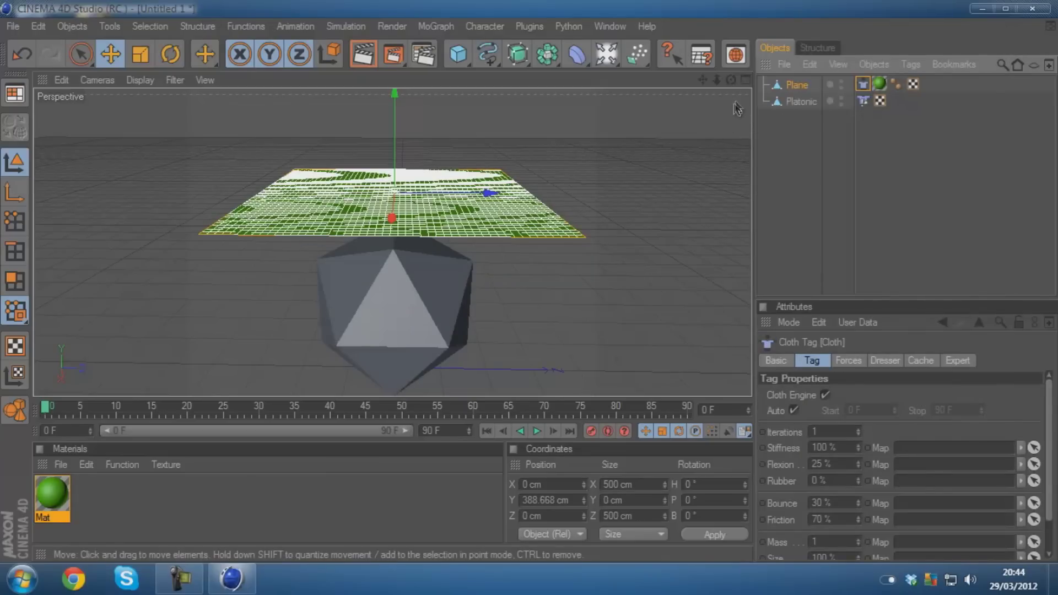
Step: Rewind and play the cloth simulation, stopping at frame 72 with the plane draped
drag(730, 80, 545, 287)
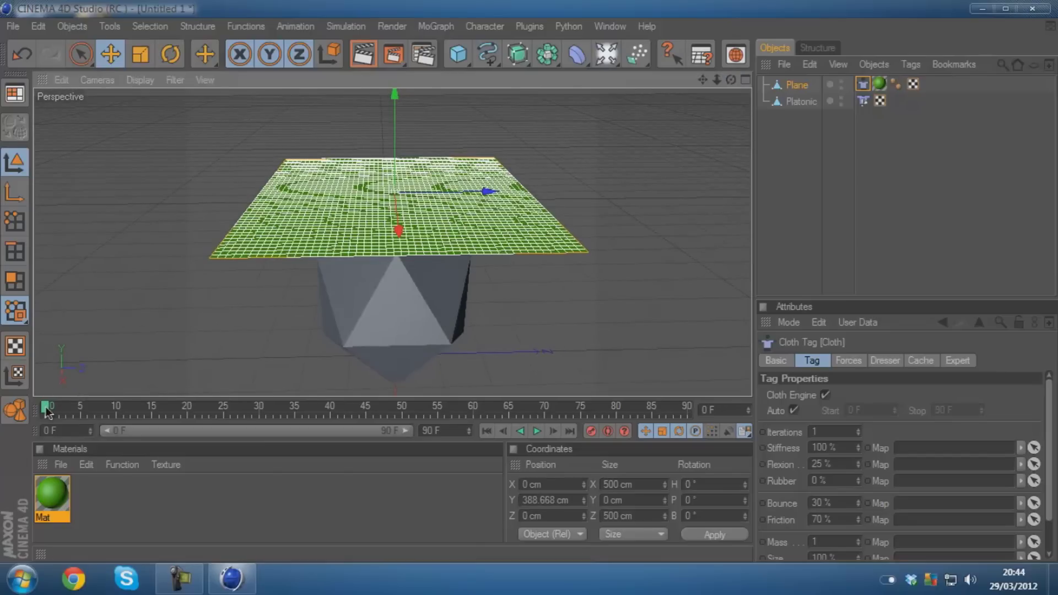
click(62, 412)
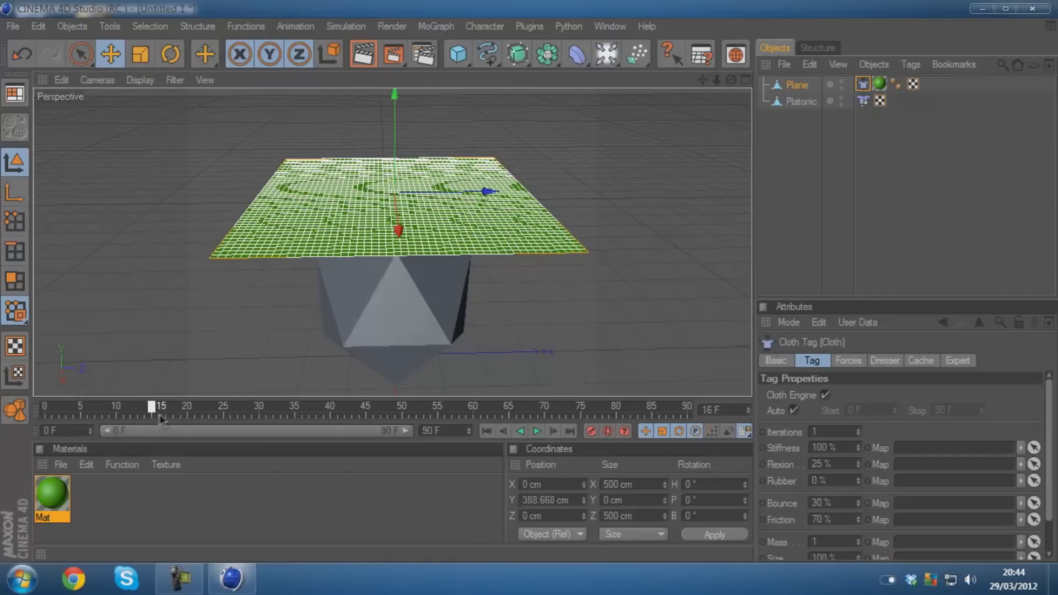
click(537, 431)
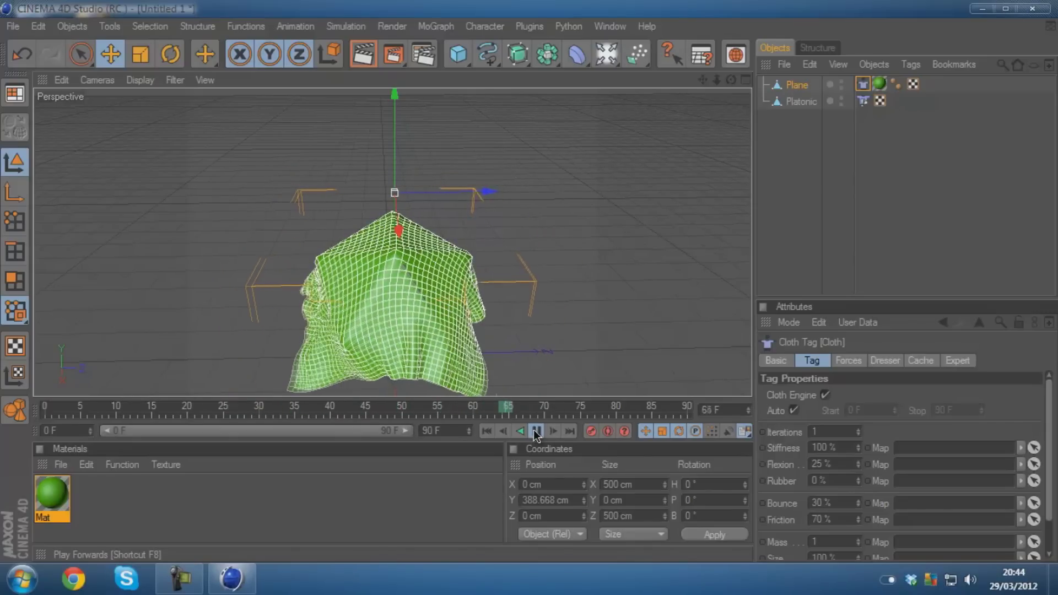
alt+drag(529, 342, 534, 293)
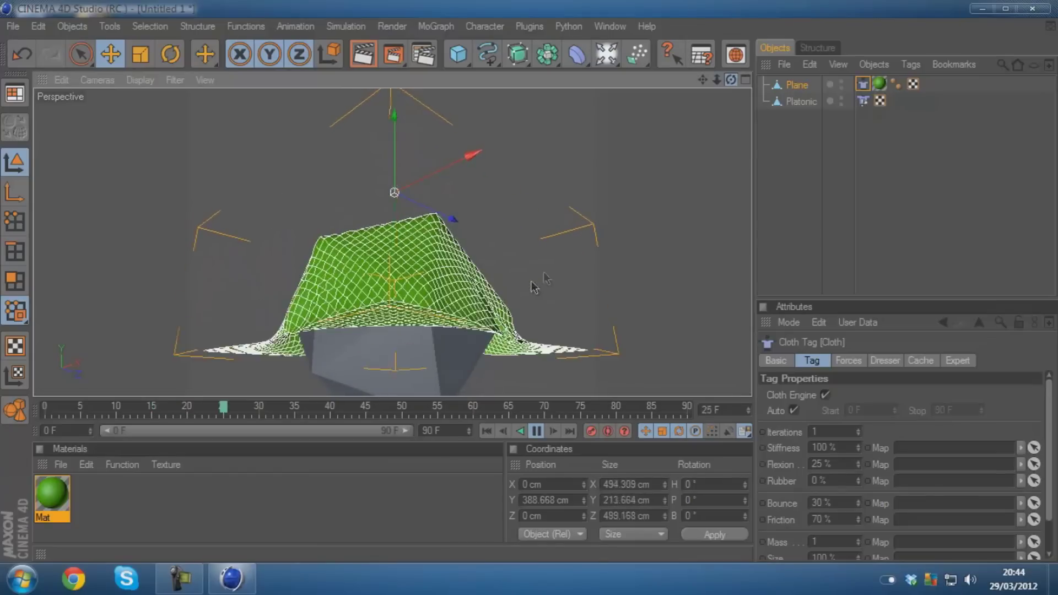
alt+drag(528, 286, 525, 287)
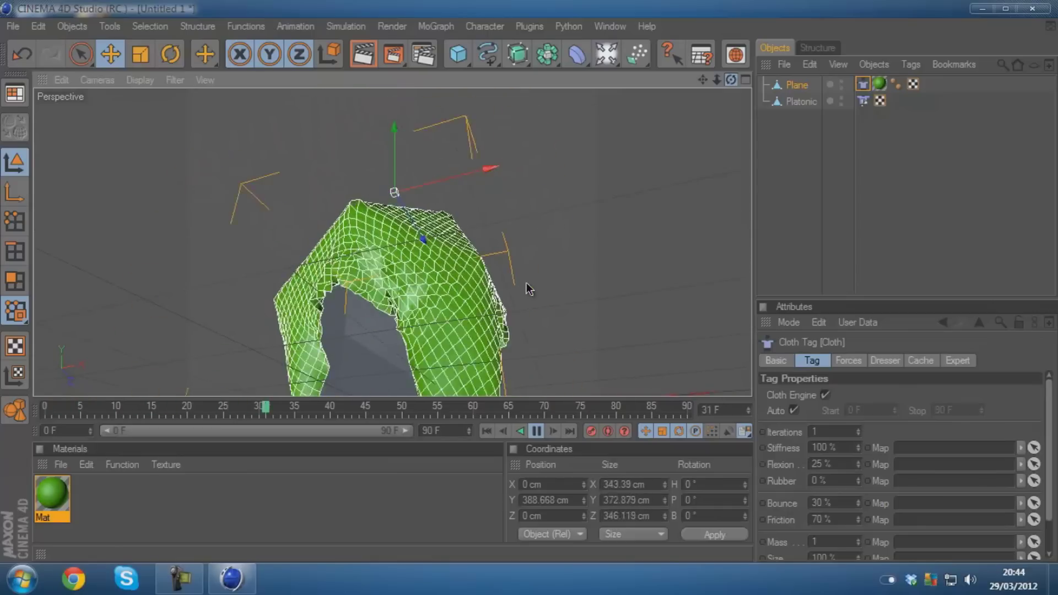
alt+drag(529, 284, 546, 408)
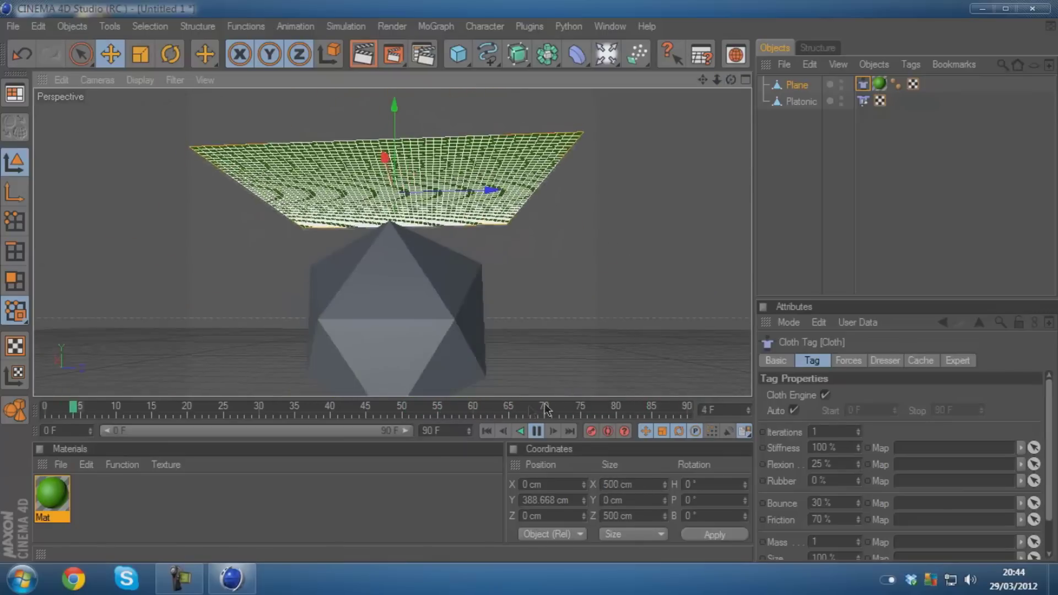
click(538, 432)
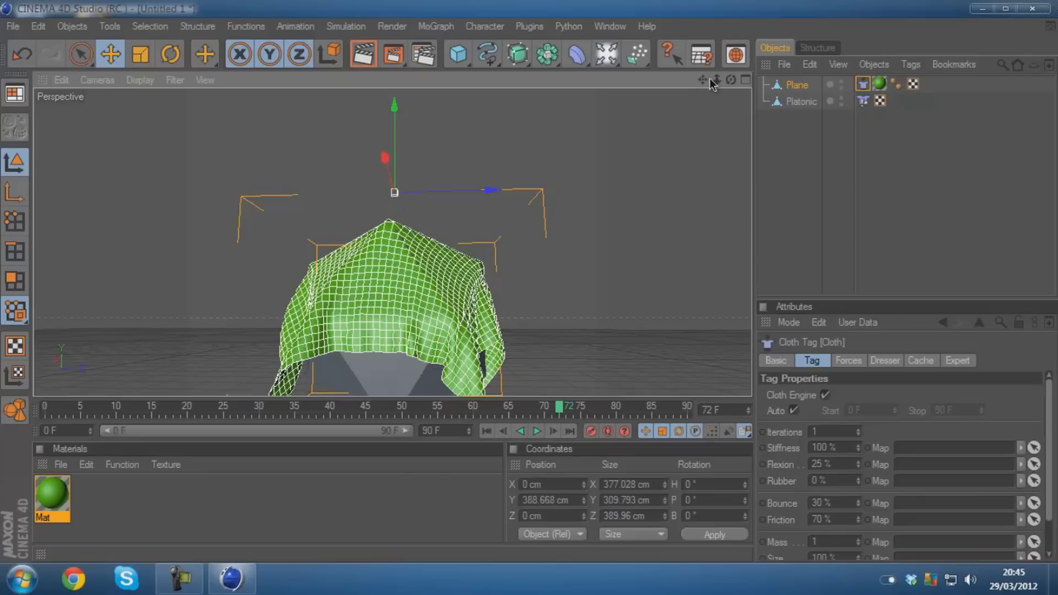
Step: View the draped cloth from the front and select the Plane's Cloth tag
drag(716, 81, 535, 288)
drag(731, 81, 531, 283)
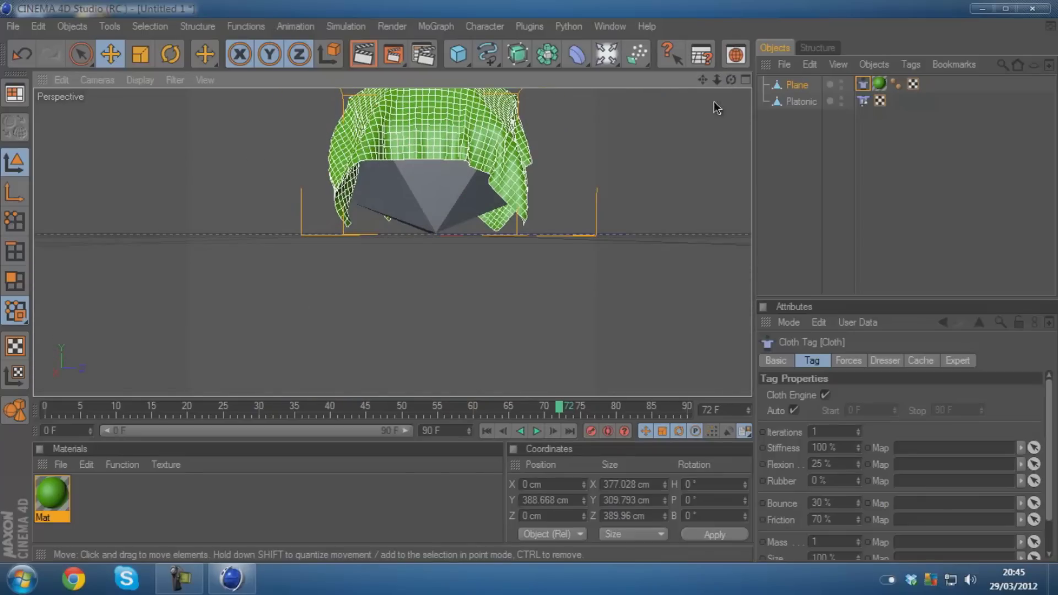
drag(731, 81, 488, 120)
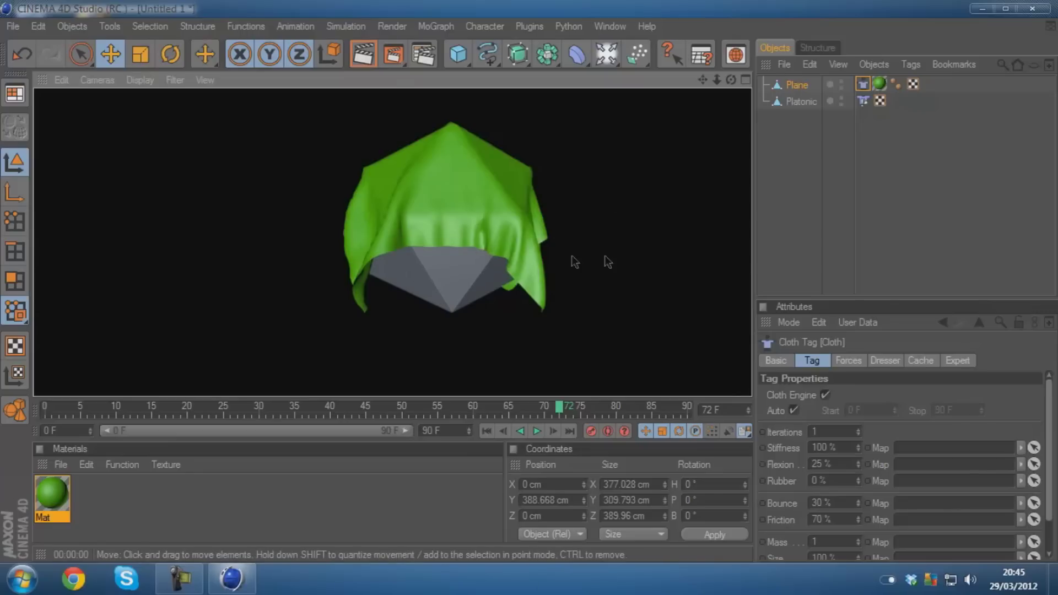
click(796, 87)
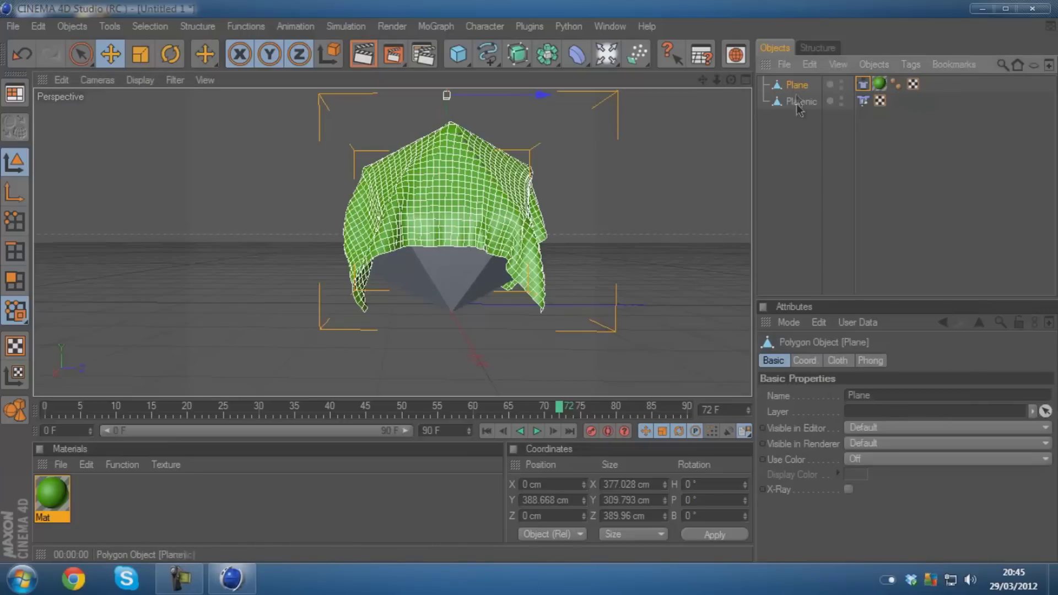
click(864, 85)
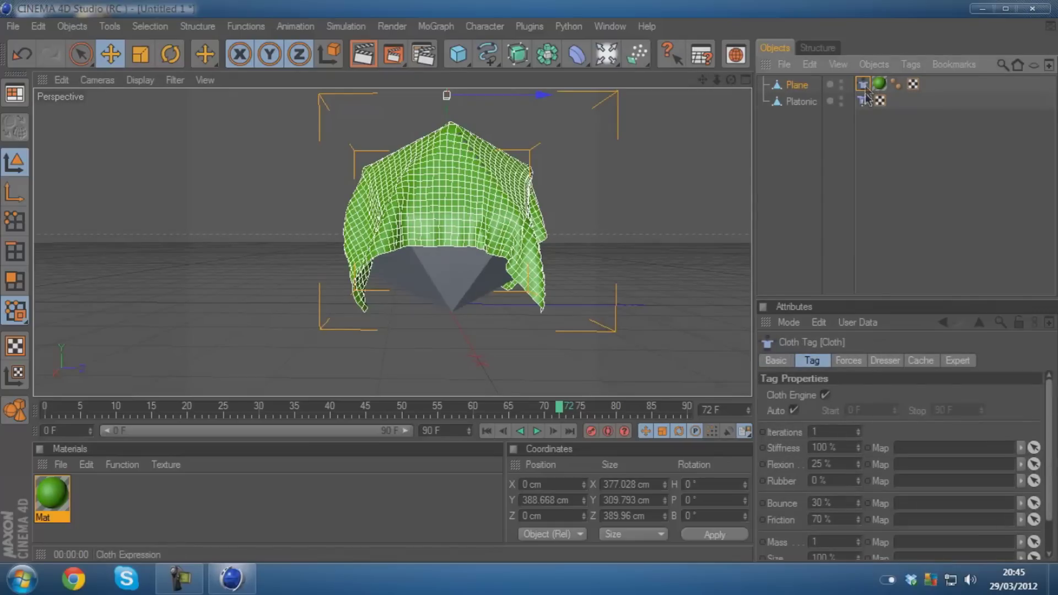
Step: In the Cloth tag, set Iterations to 10 and Stiffness to 50 %
click(824, 432)
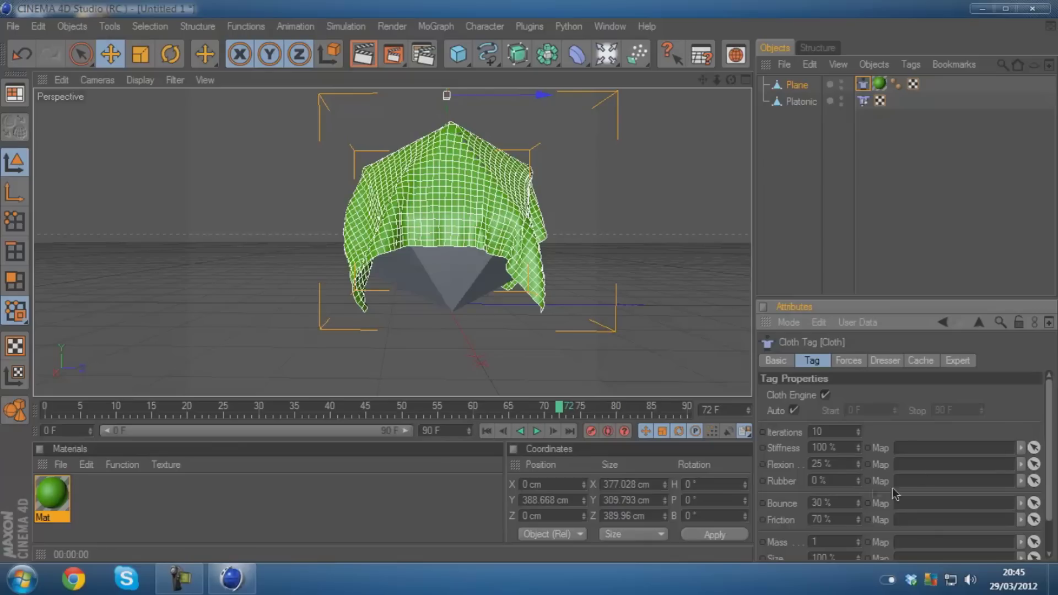
double_click(824, 446)
drag(1050, 439, 1052, 501)
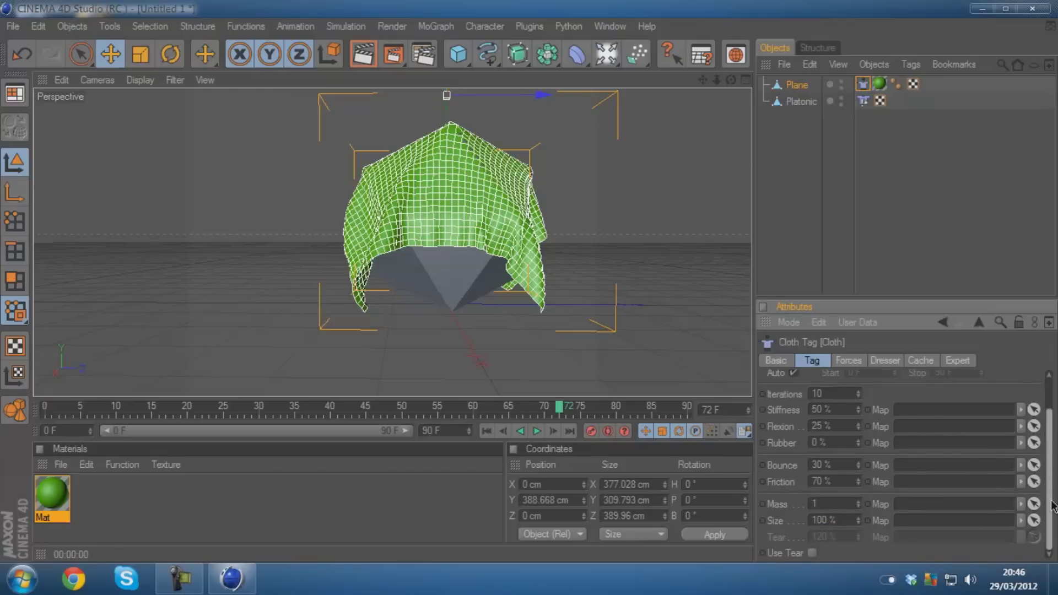
scroll(1052, 507, up, 3)
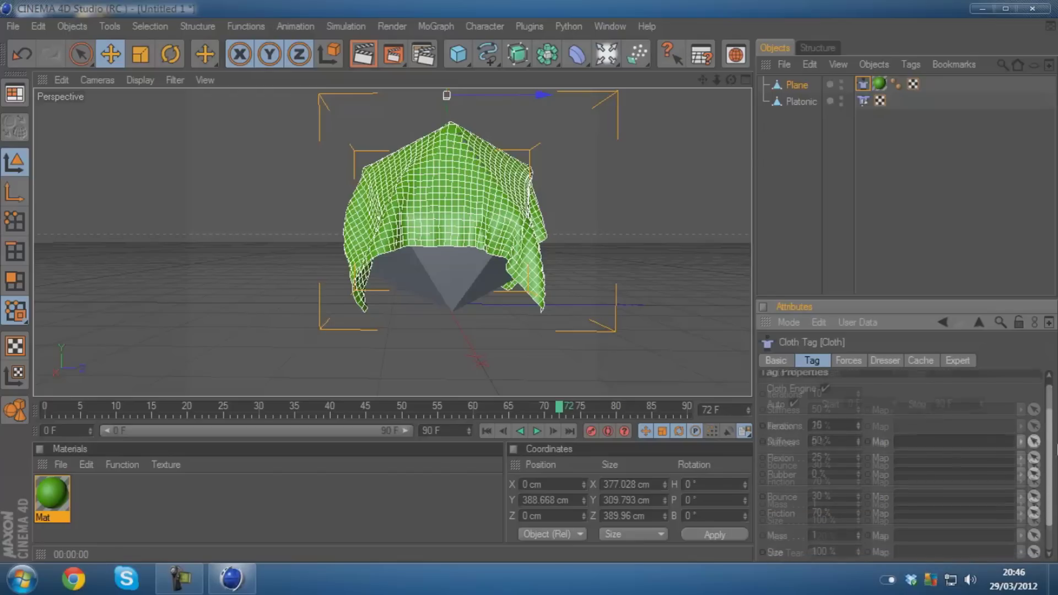
Step: Enable Self Collision in the Cloth tag's Expert settings and inspect the cloth
click(848, 362)
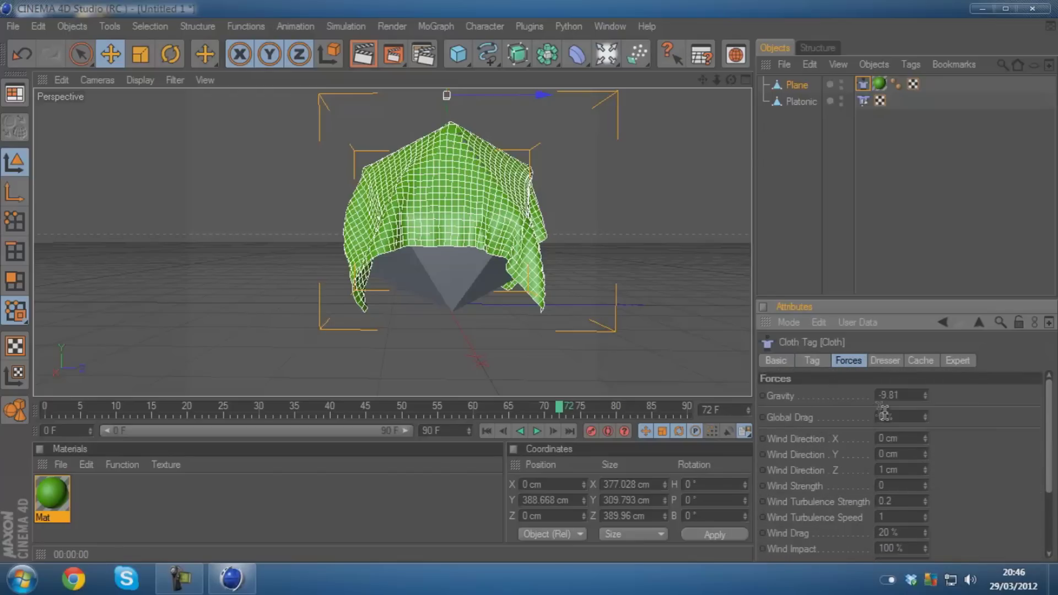
click(952, 365)
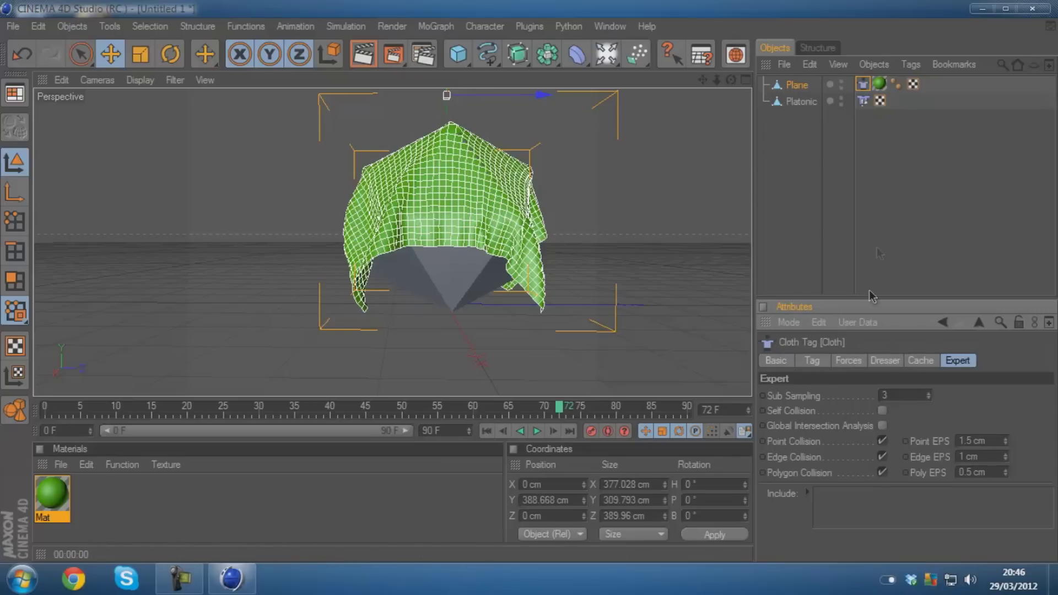
click(877, 147)
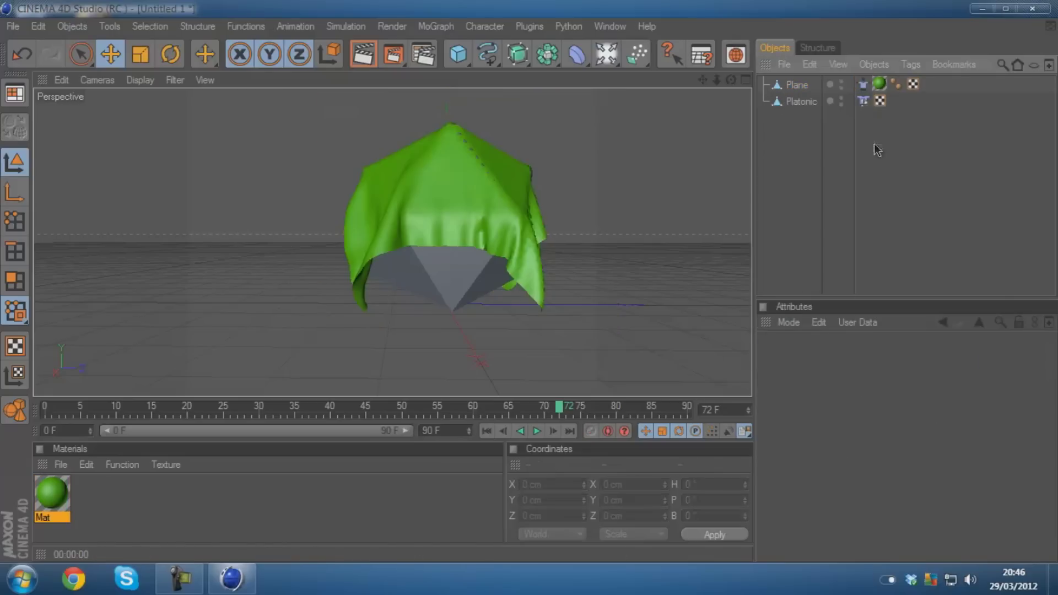
right_click(863, 89)
click(863, 85)
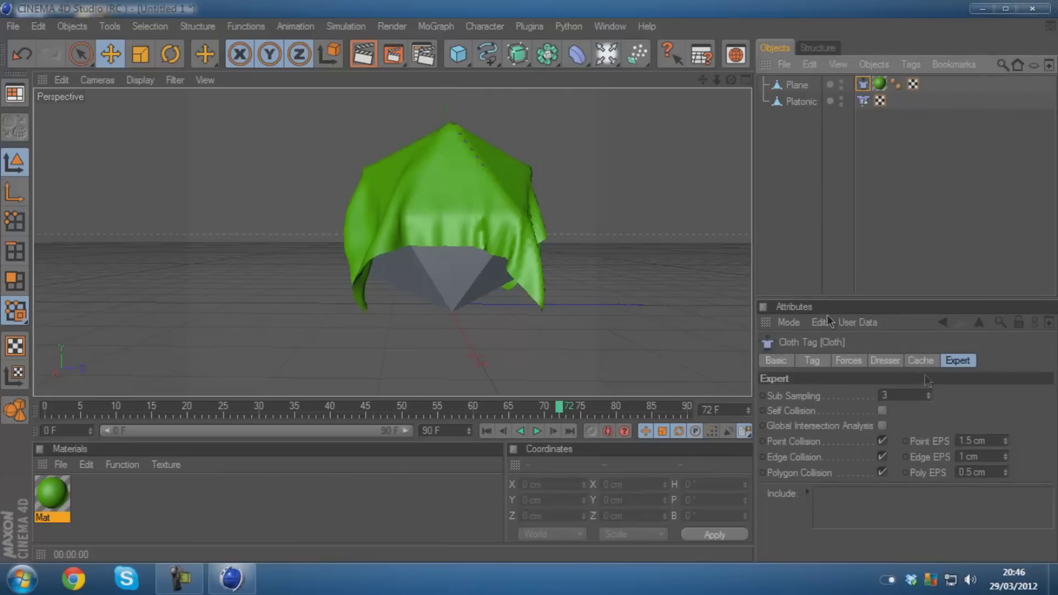
click(957, 361)
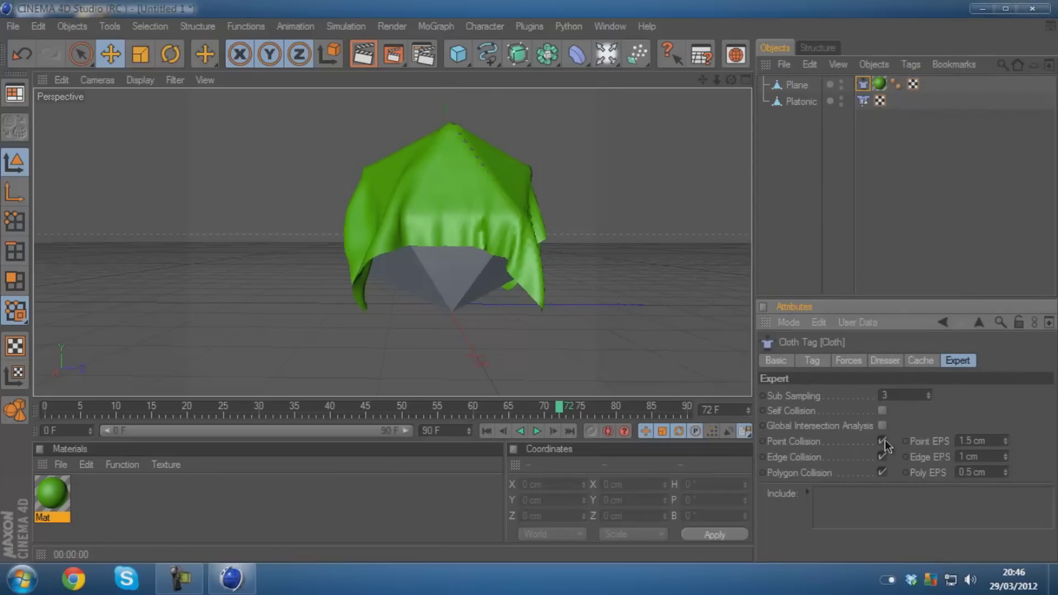
click(883, 411)
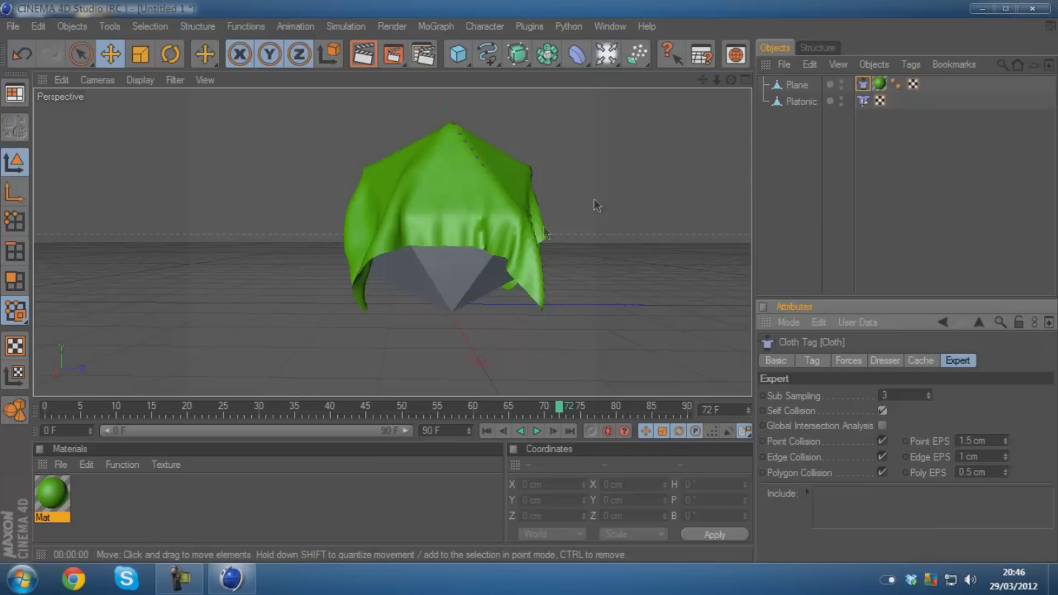
mouse_move(534, 290)
alt+mouse_down()
mouse_move(555, 284)
mouse_move(530, 282)
alt+mouse_up()
Step: Add a Sky object and play the cloth simulation to frame 25
drag(559, 411, 45, 410)
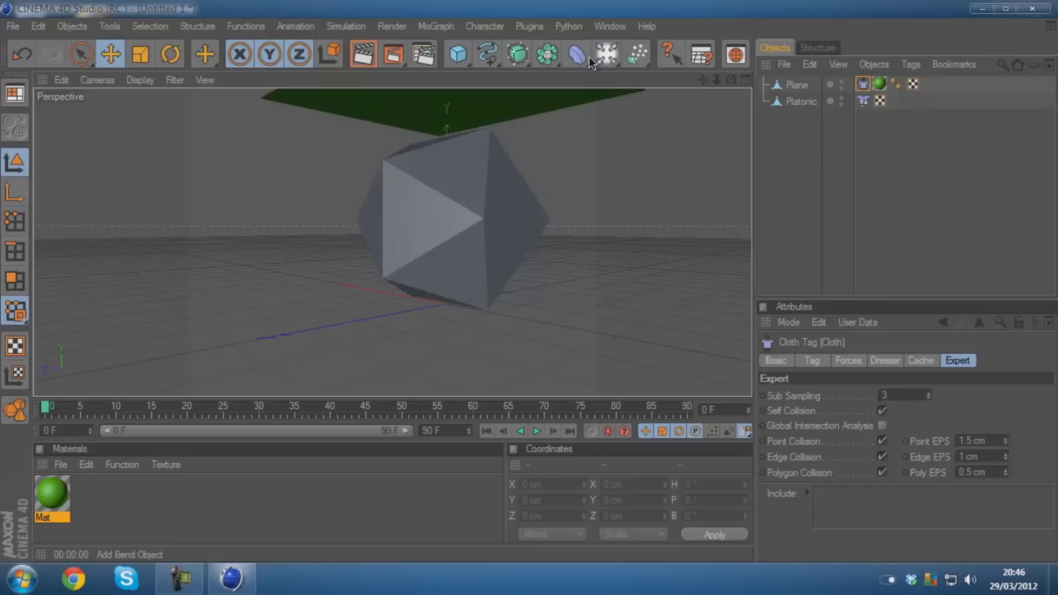
drag(606, 53, 683, 219)
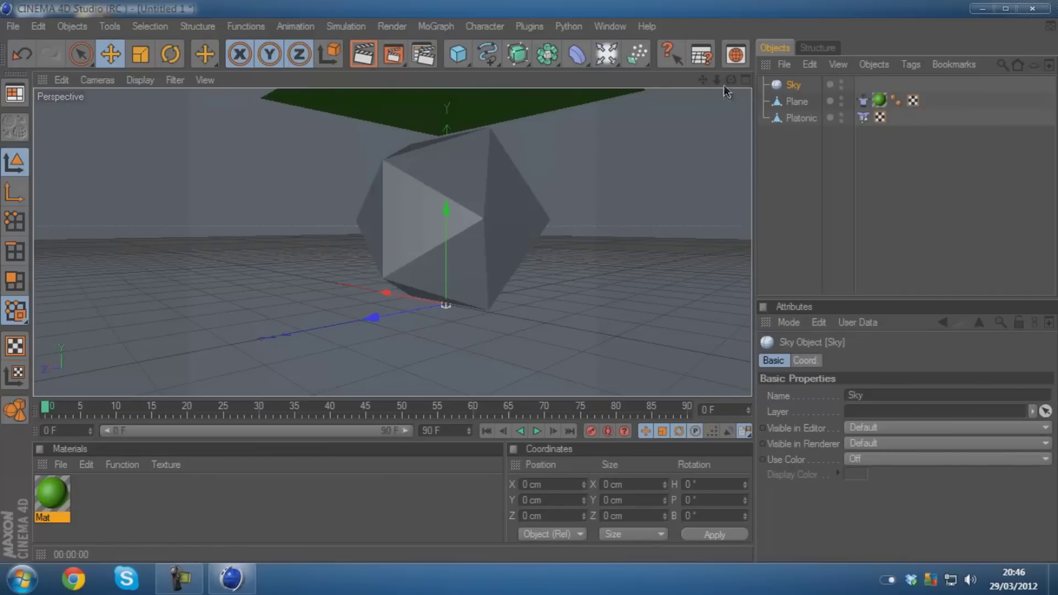
drag(731, 80, 573, 209)
click(536, 431)
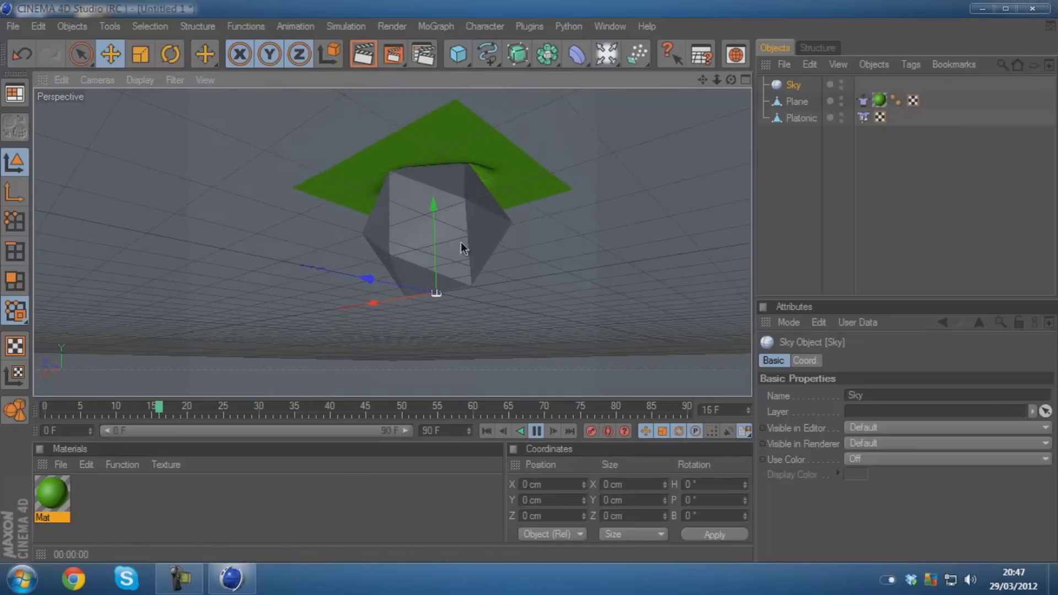
click(537, 432)
scroll(686, 124, up, 10)
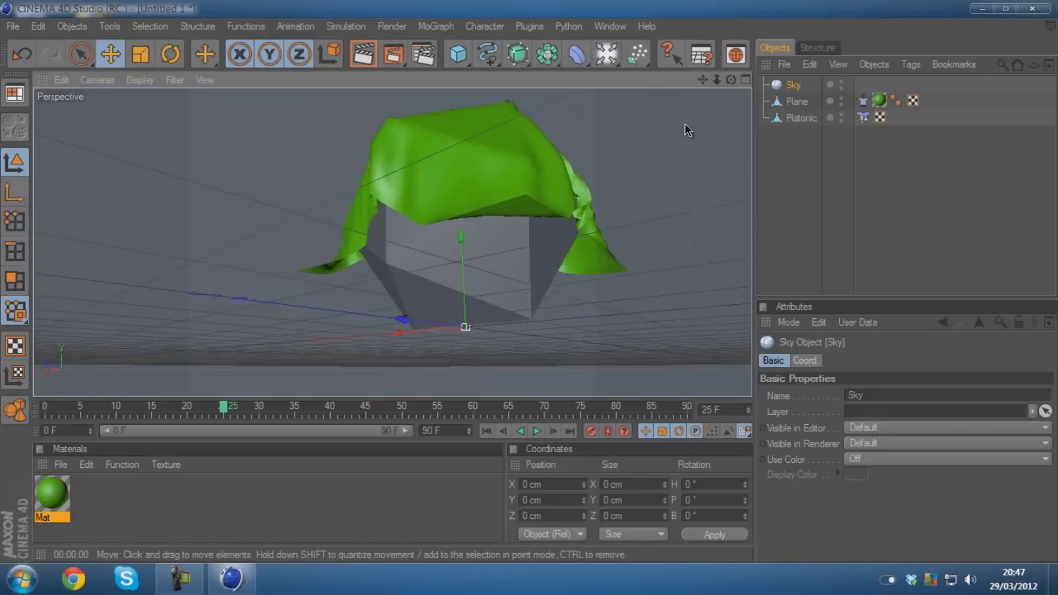
drag(731, 80, 508, 309)
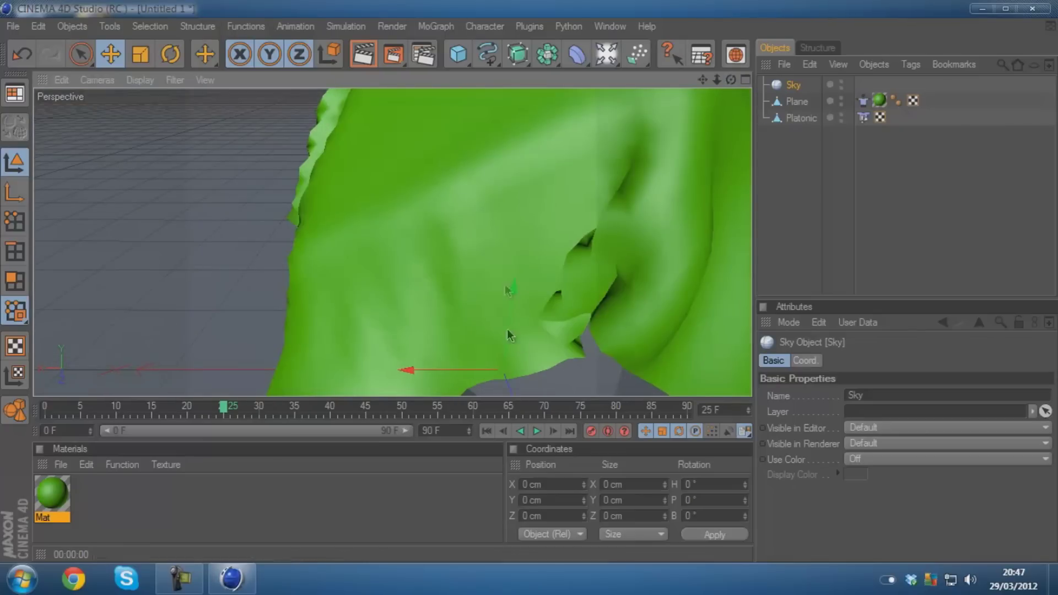
drag(728, 81, 524, 270)
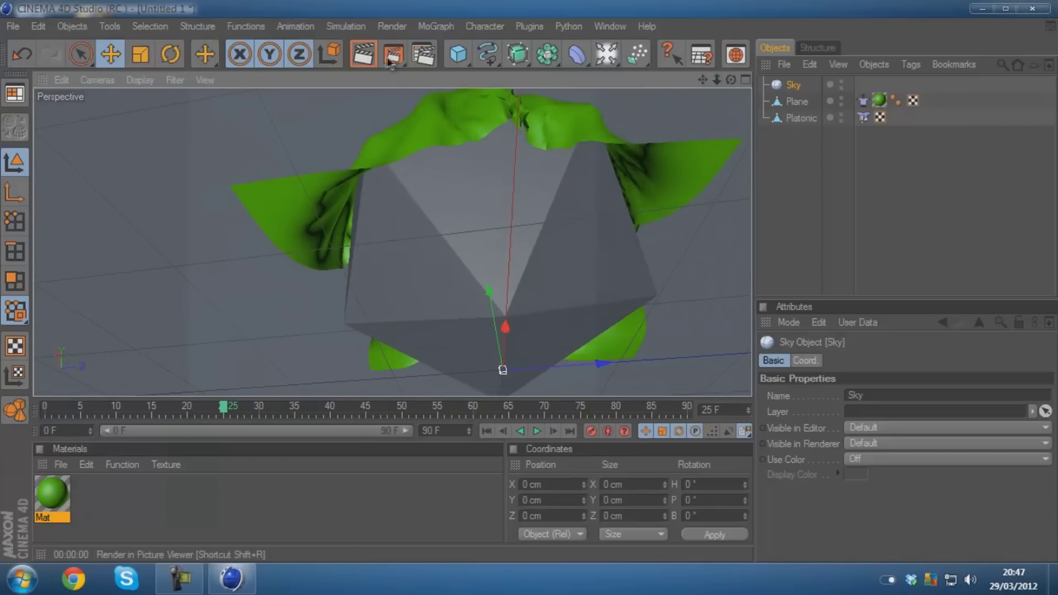
Step: Render a preview of the view, then replay the cloth to frame 55
click(360, 54)
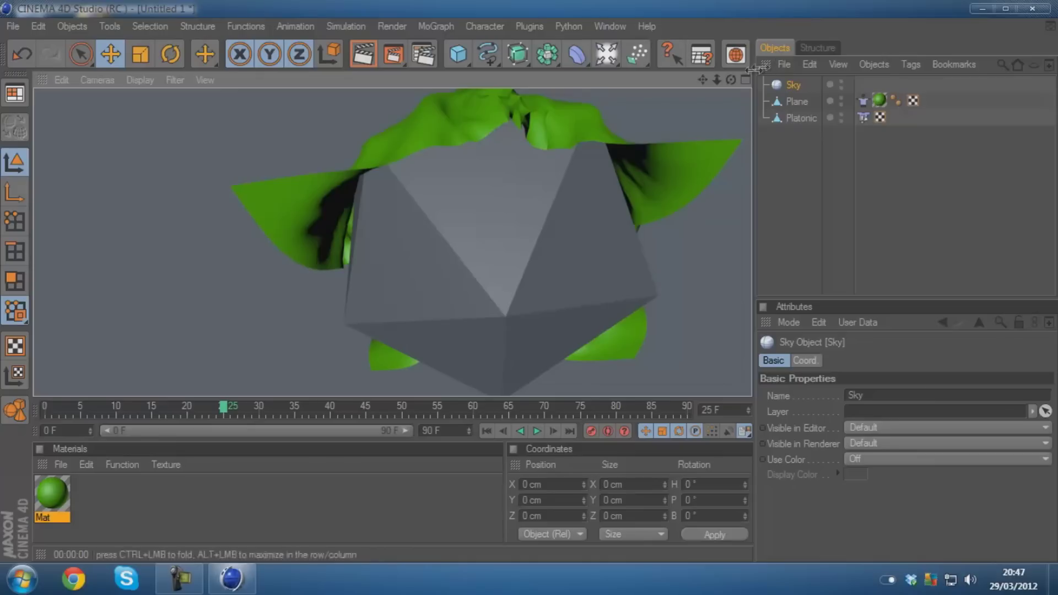
drag(728, 81, 600, 354)
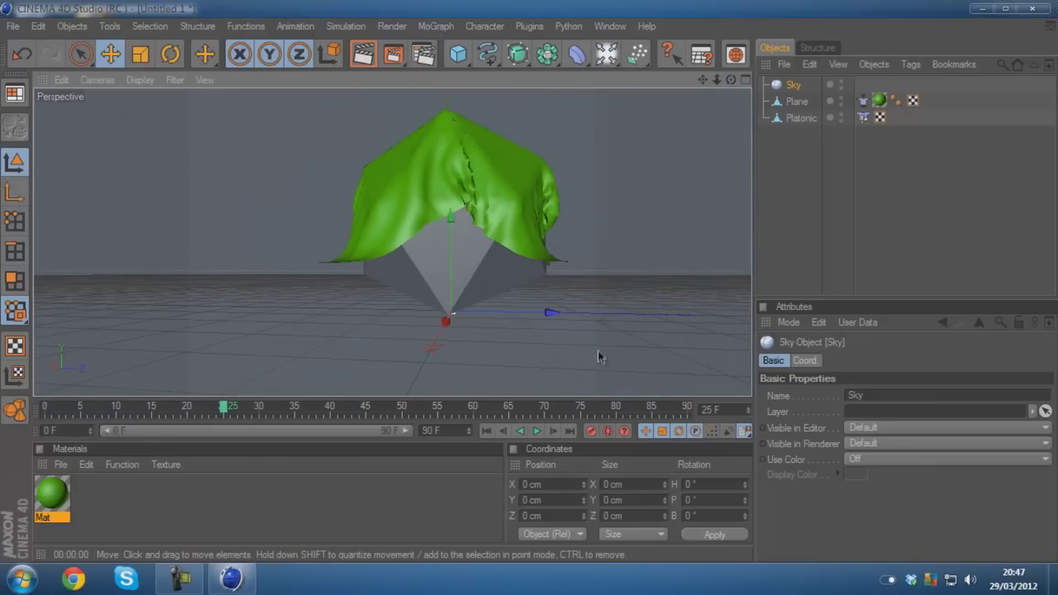
click(537, 431)
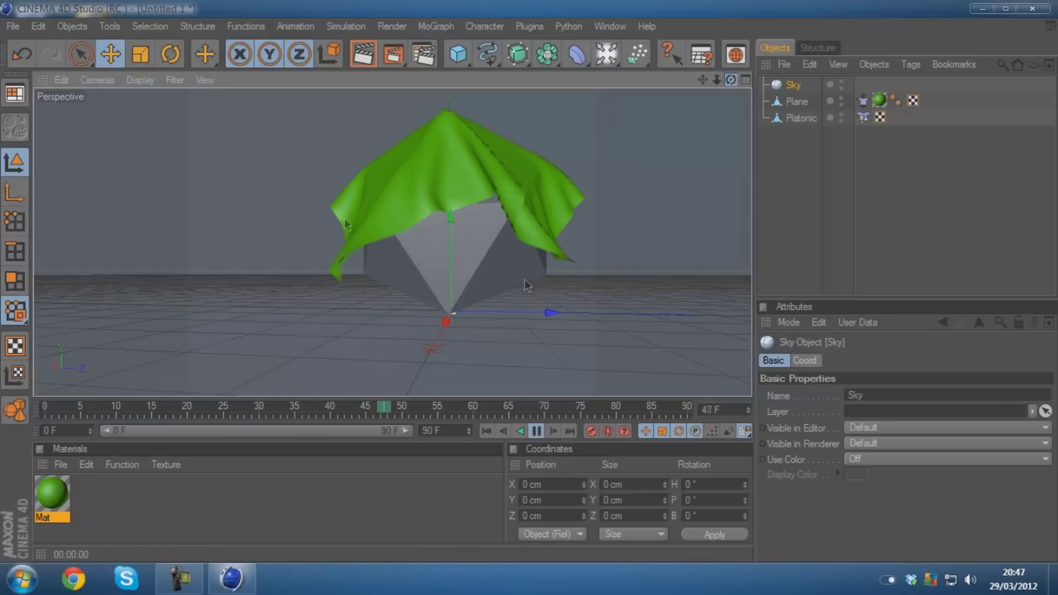
alt+drag(525, 280, 647, 286)
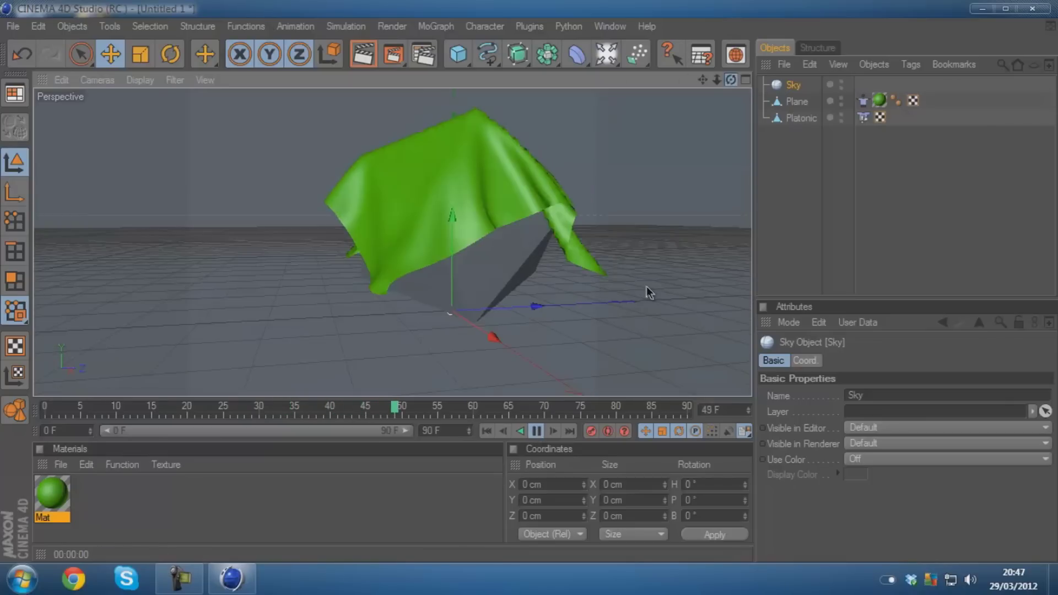
click(537, 431)
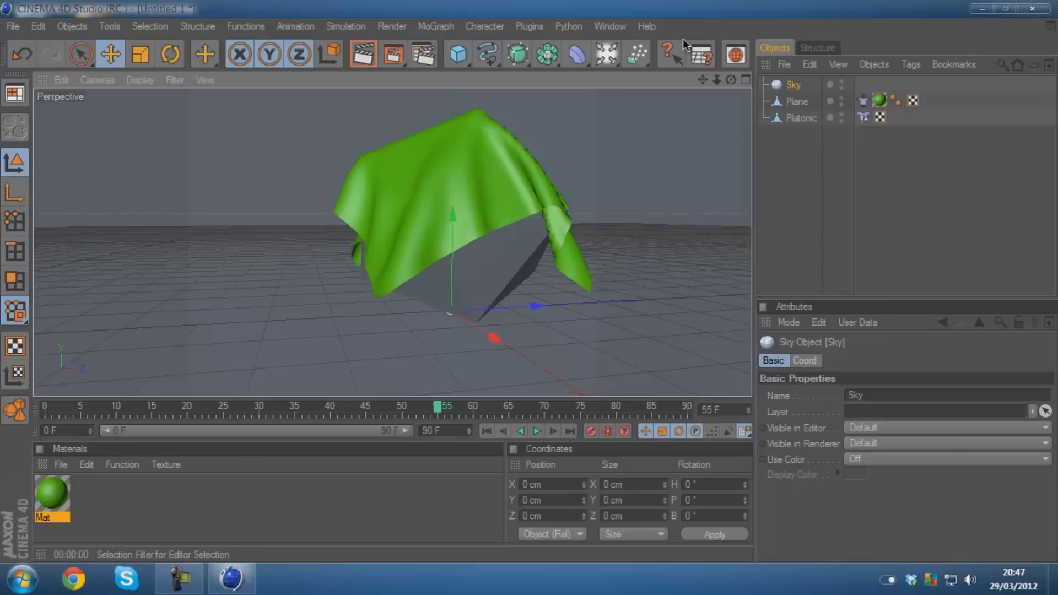
Step: Open Table Test.c4d from the Furniture Models folder
click(12, 26)
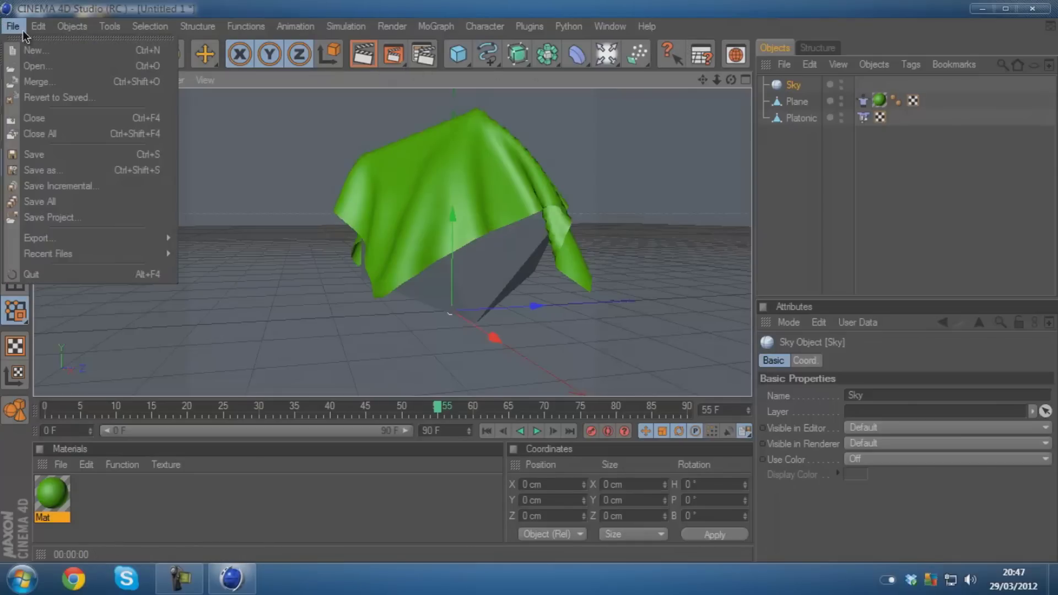
click(29, 66)
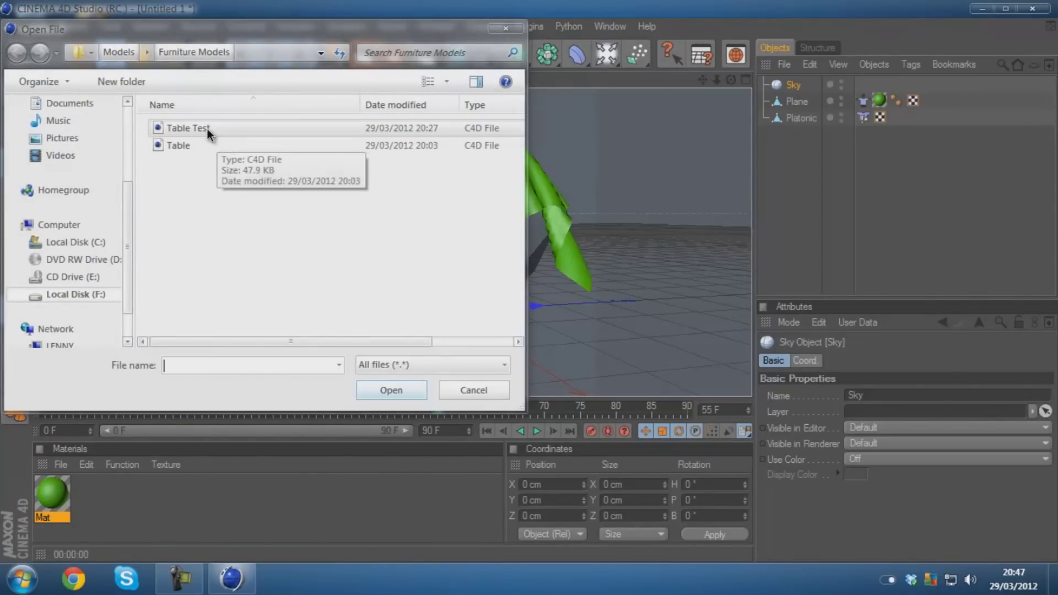
double_click(207, 128)
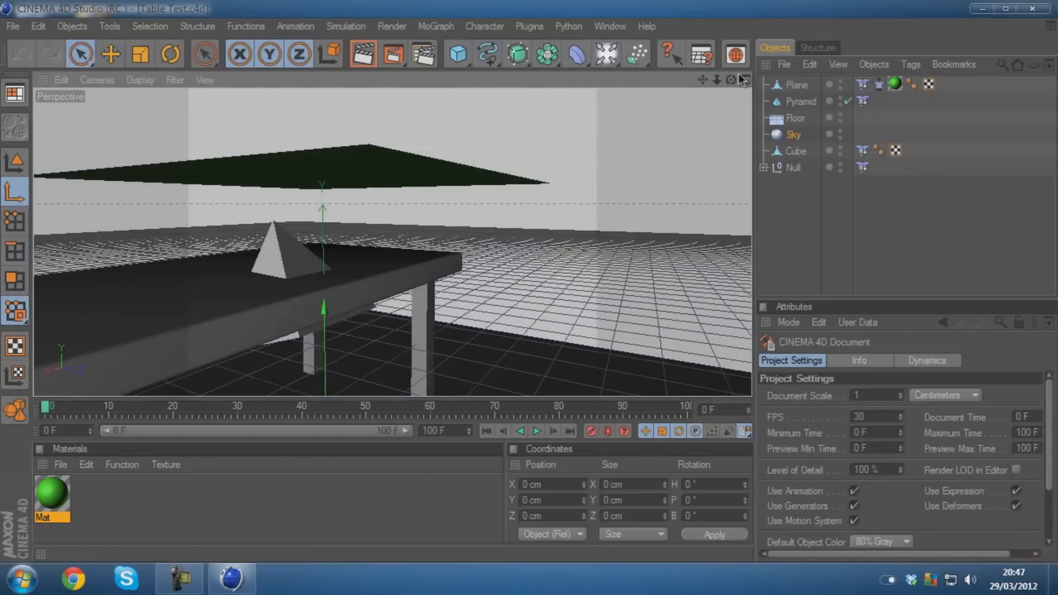
Step: Run the wind cloth simulation, pause at frame 40, and render the active view of the table
drag(731, 80, 465, 150)
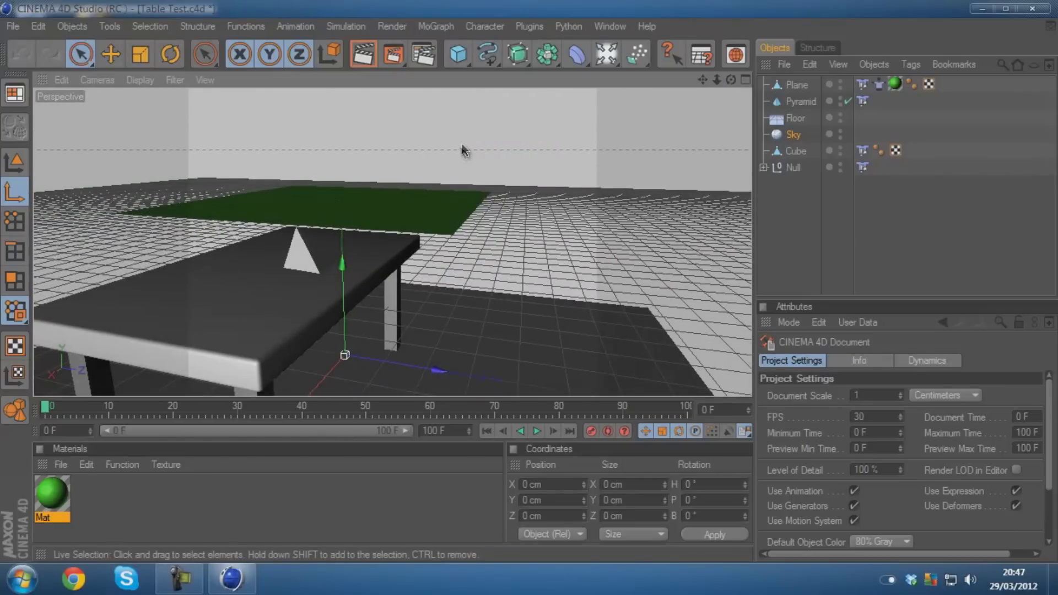
drag(731, 80, 532, 285)
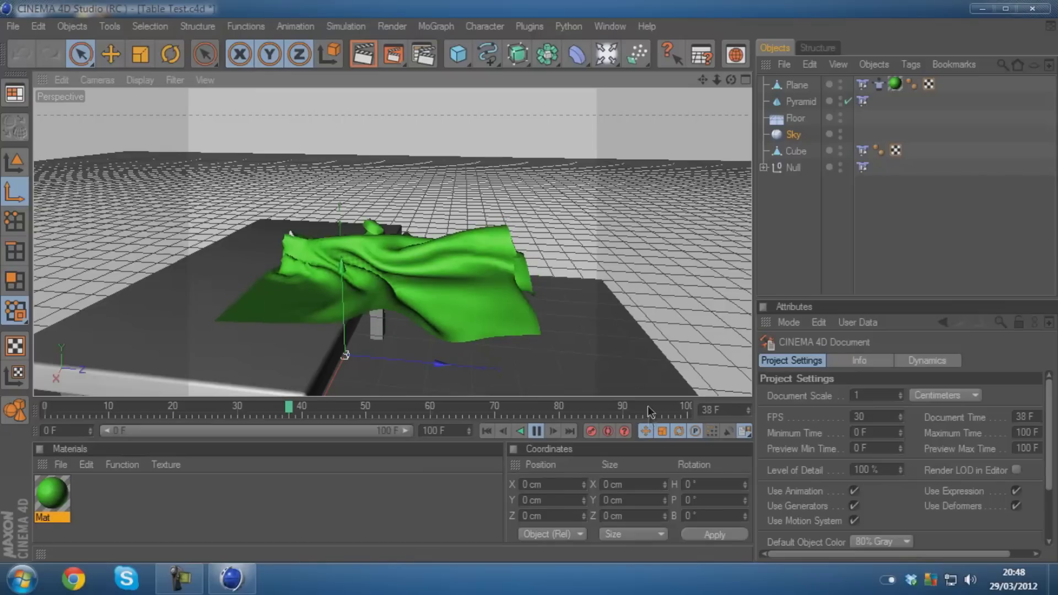
click(541, 433)
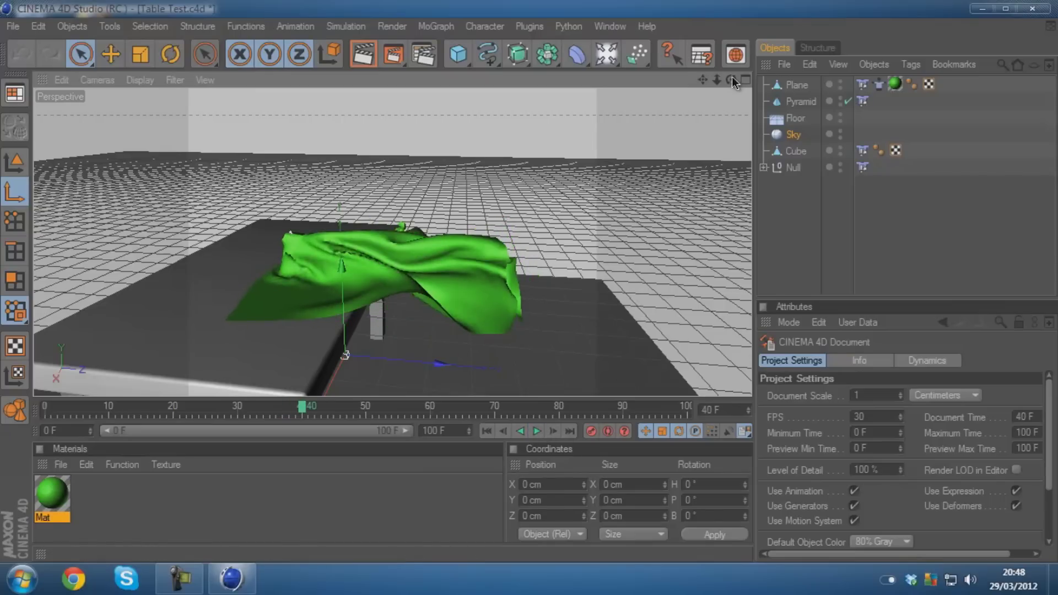
alt+drag(609, 267, 453, 141)
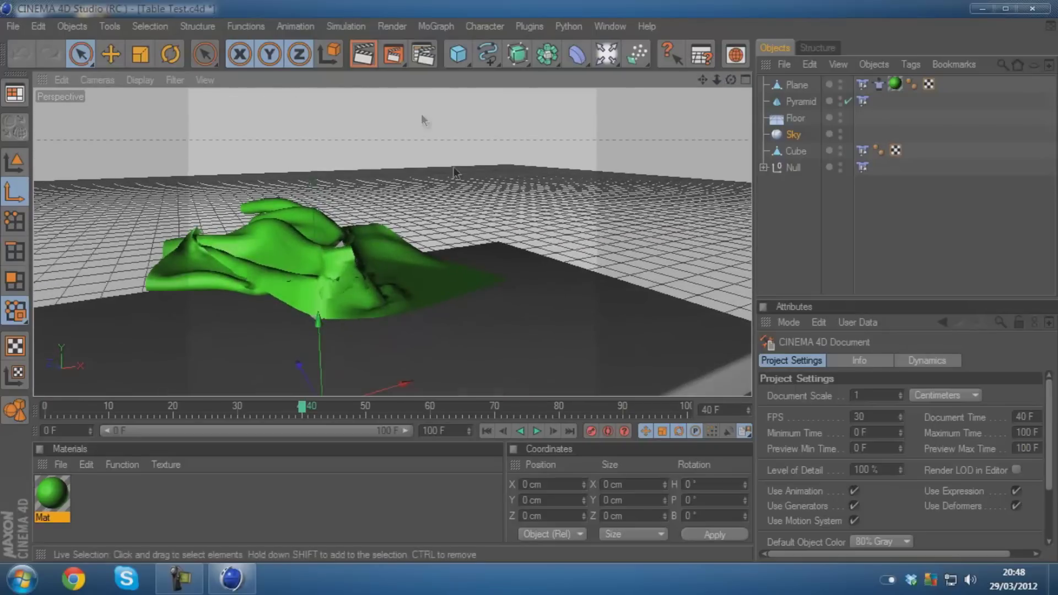
click(361, 54)
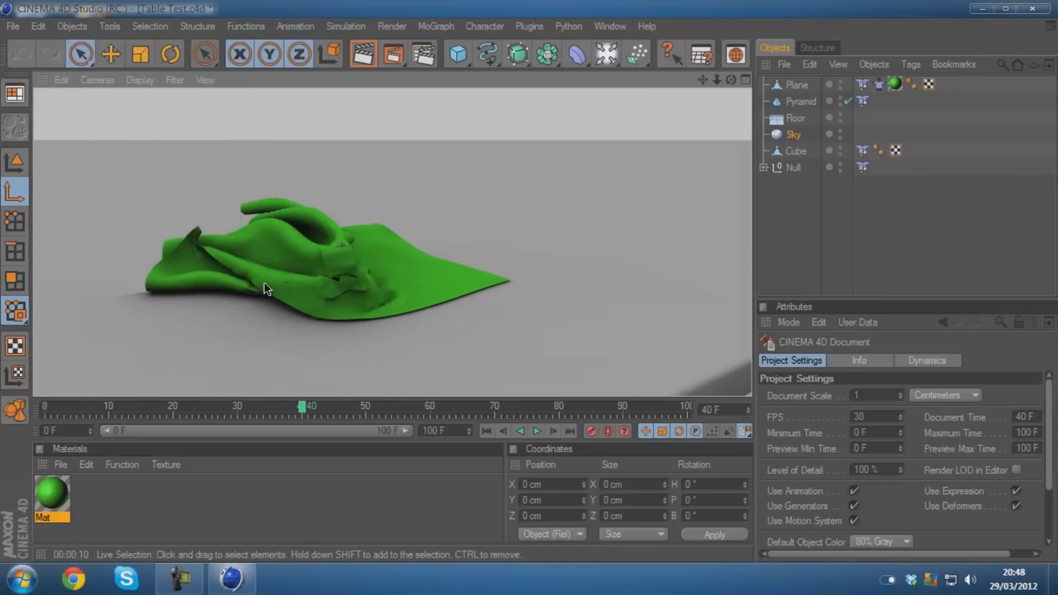
Step: Zoom in close on the crumpled green cloth and select the Plane cloth object
scroll(263, 282, up, 3)
drag(702, 80, 449, 188)
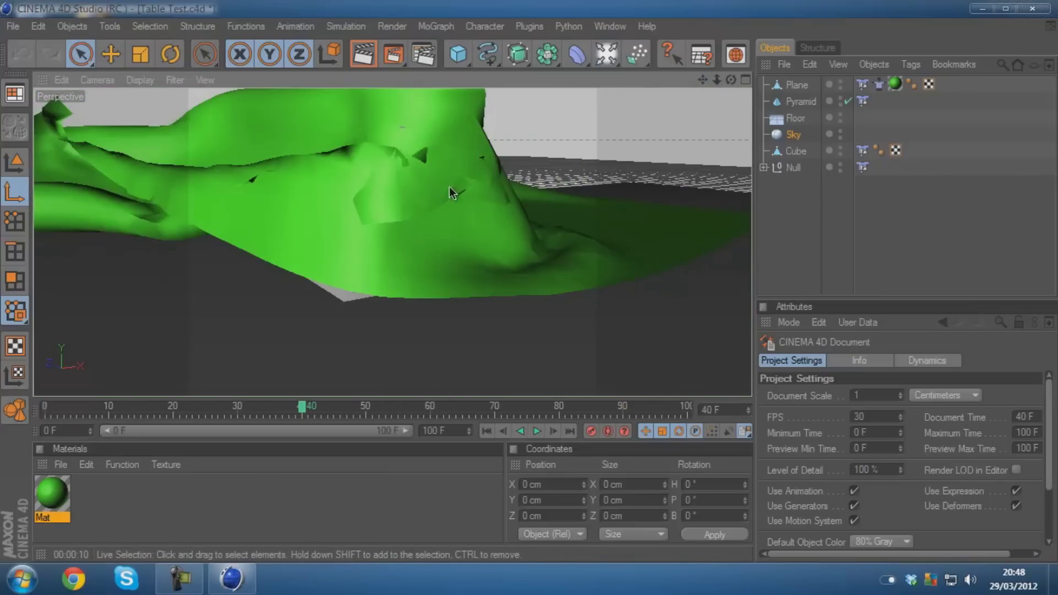
click(449, 188)
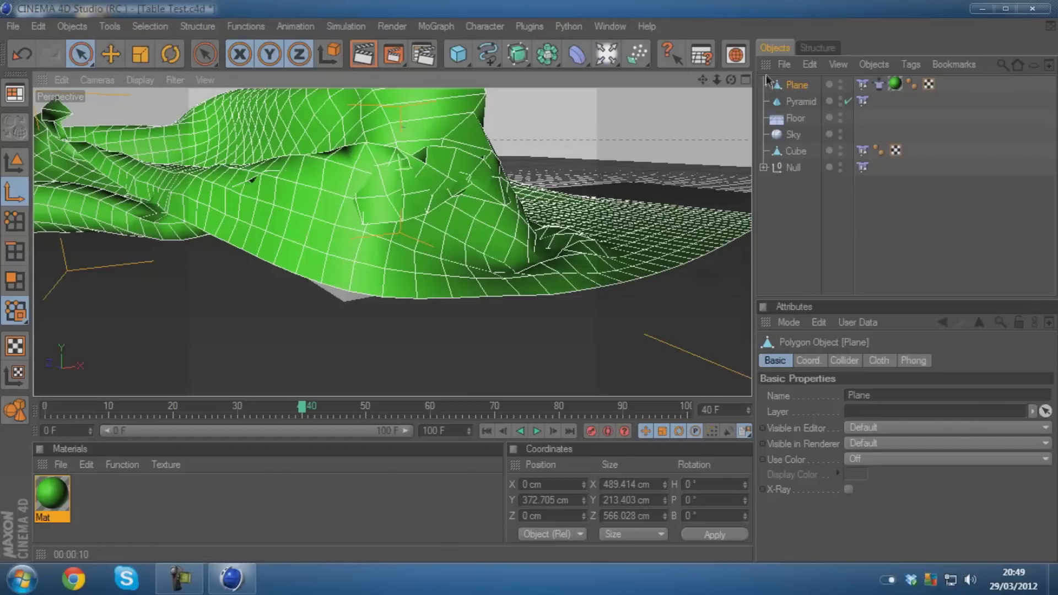
Step: Frame the table from the front and render the cloth hanging over its edge
alt+drag(485, 265, 530, 286)
scroll(530, 281, down, 6)
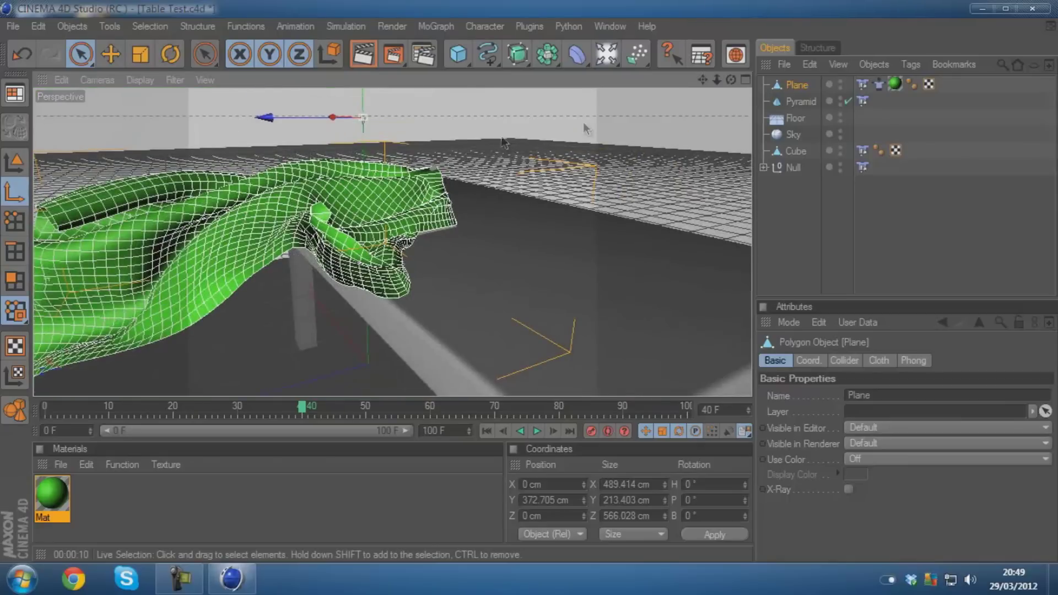
drag(730, 79, 534, 276)
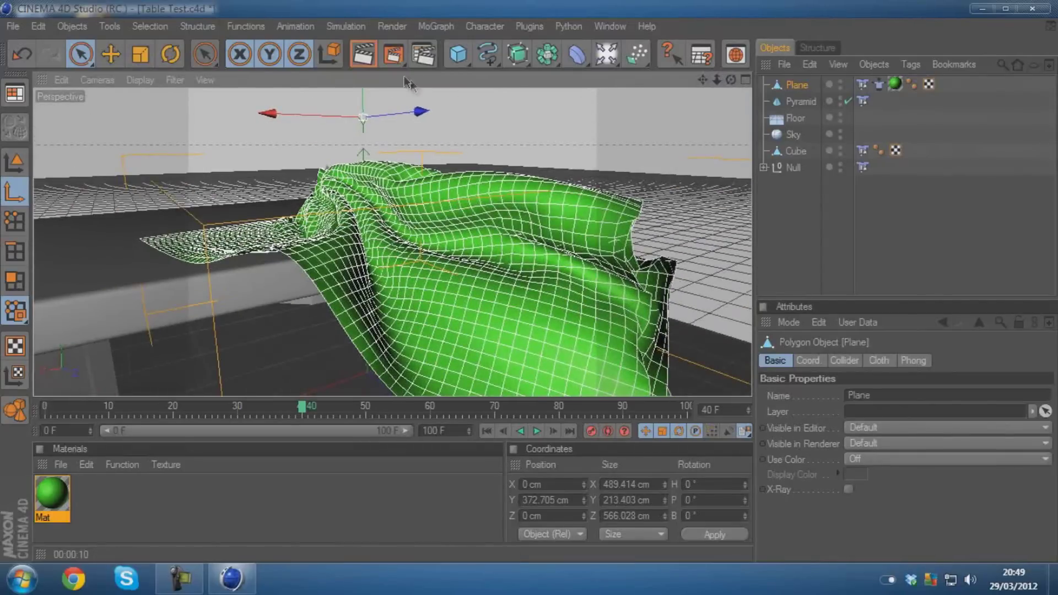
click(363, 54)
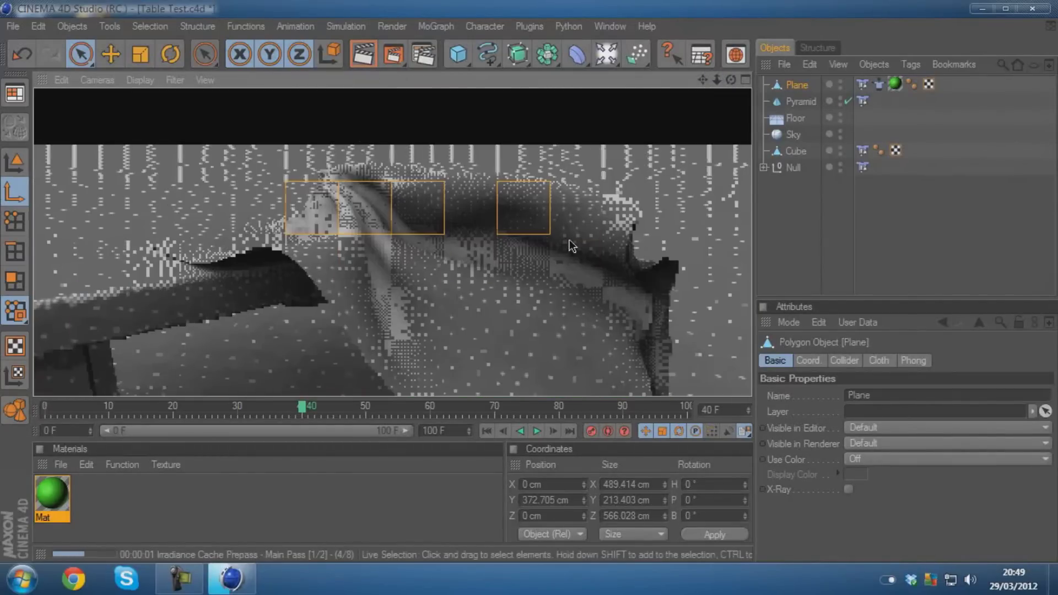